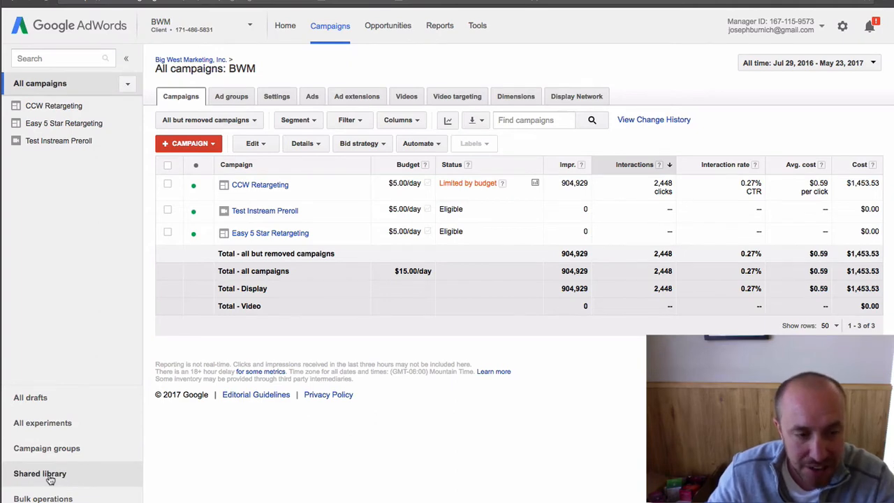
Start a website visitors remarketing list in the shared library's audiences, named "People who visited the BWA Webinar Registration Page"
left_click(40, 473)
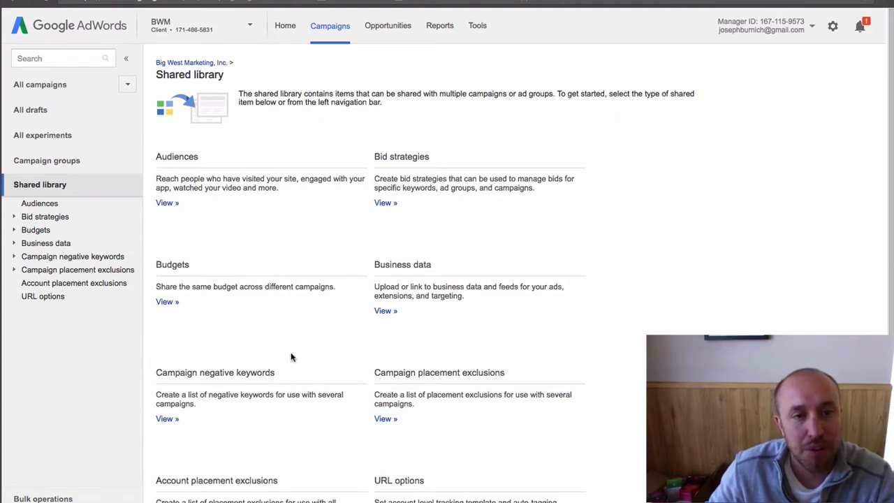
left_click(168, 203)
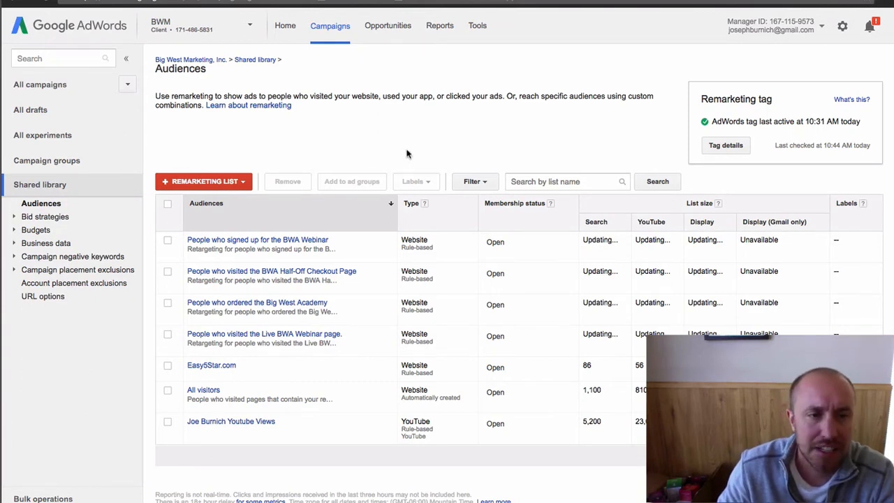
left_click(234, 183)
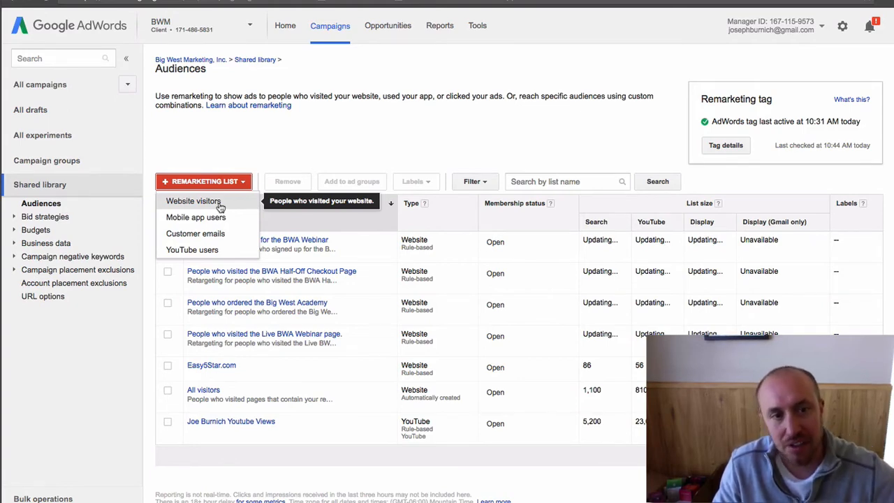
left_click(194, 201)
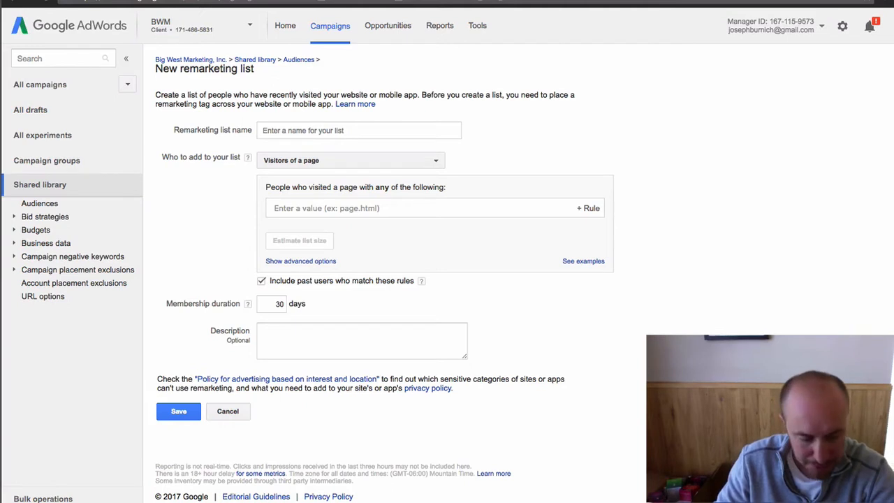
left_click(357, 129)
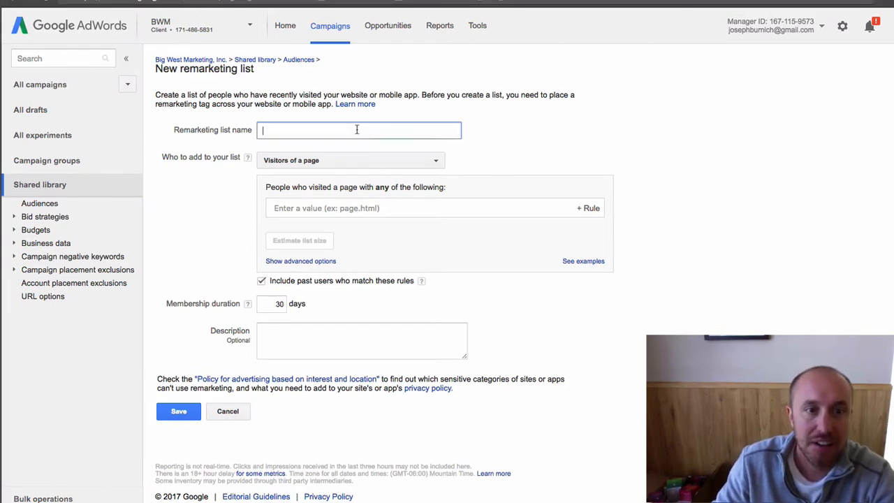
type("People who visited the BWA Webinar Registration Page")
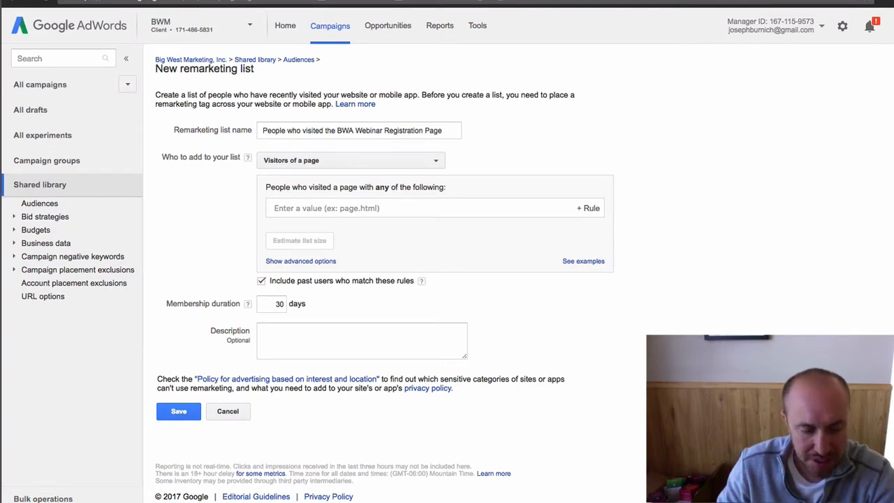
Describe the list as "Retargeting for people who visited webby register page but didn't sign up. People who visited URLs containing: app.webinarjam.net/register/18902/16b10e73fd In the last 60 days."
left_click(282, 335)
type("Website Traffic People who visited URLs containing: app.webinarjam.net/register/18902/16b10e73fd In the last 60 days.")
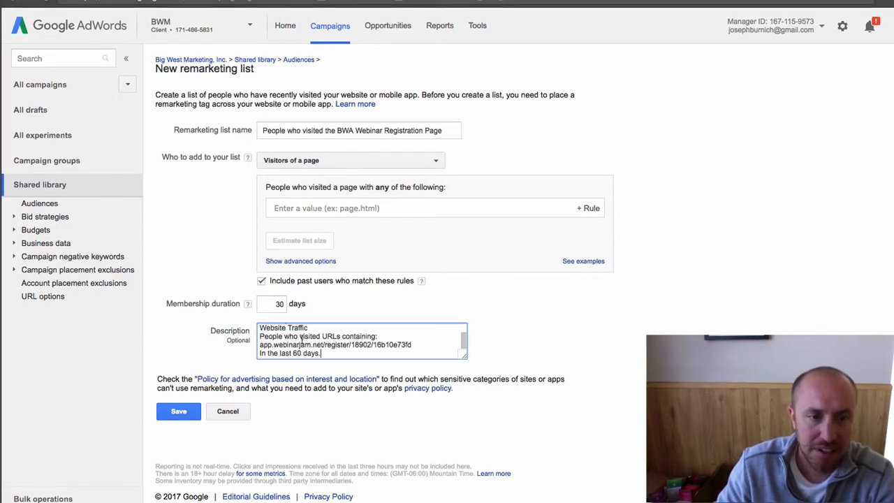
left_click_drag(365, 326, 264, 321)
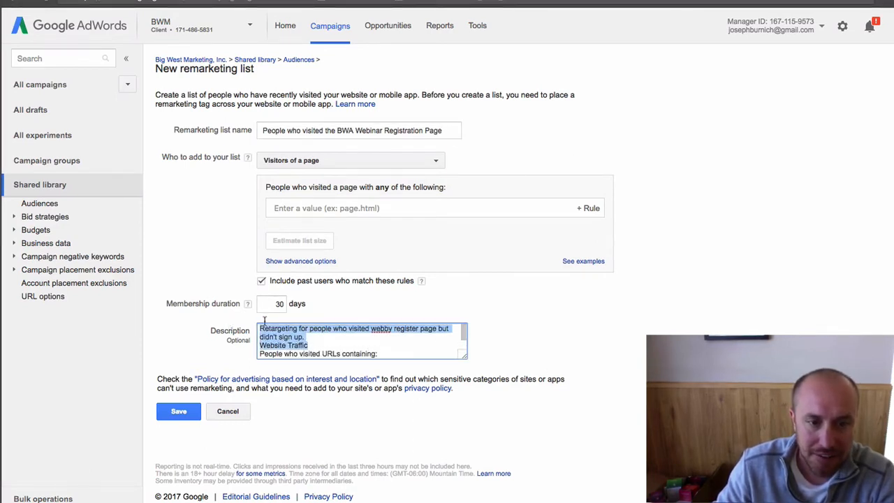
left_click(325, 338)
left_click_drag(307, 344, 254, 351)
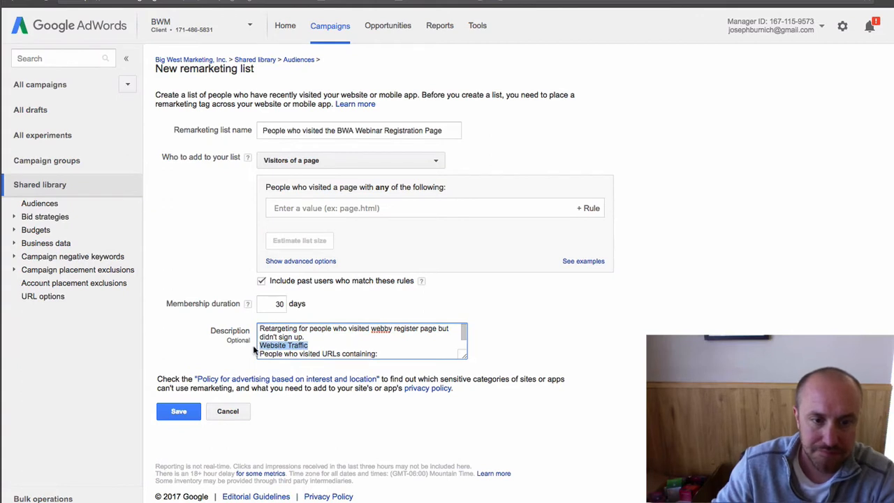
key("BackSpace")
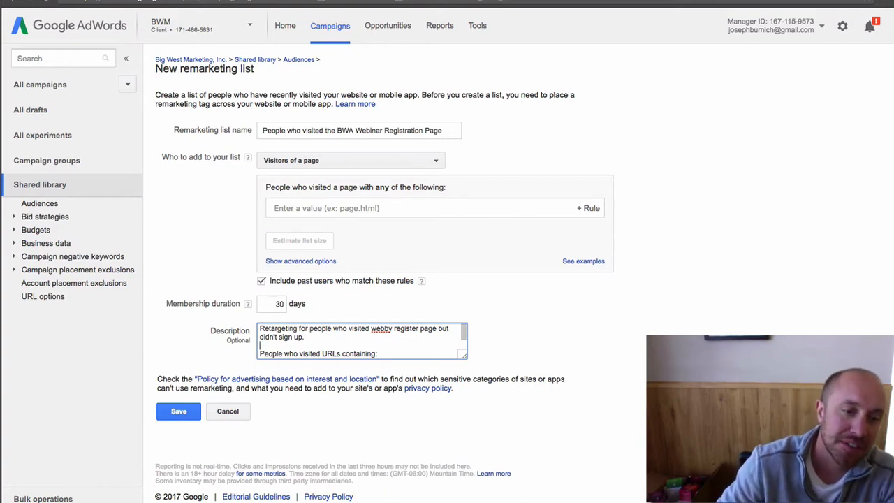
left_click(310, 337)
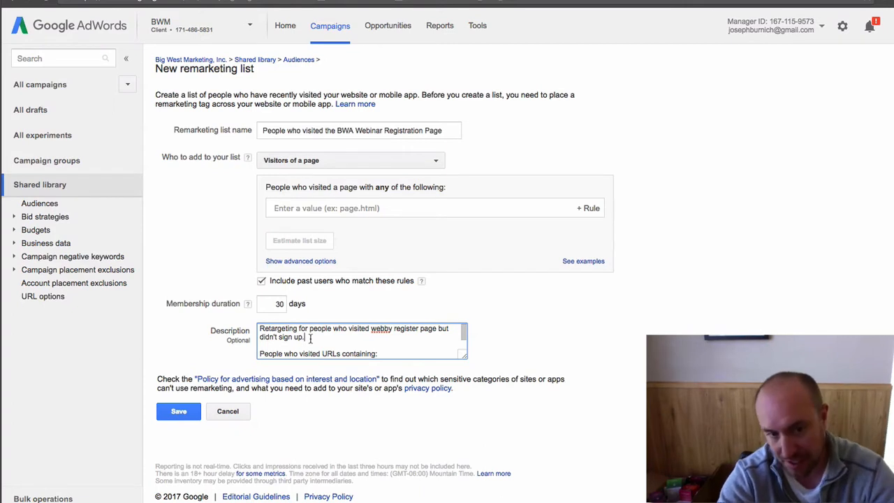
key("Delete")
key("Delete")
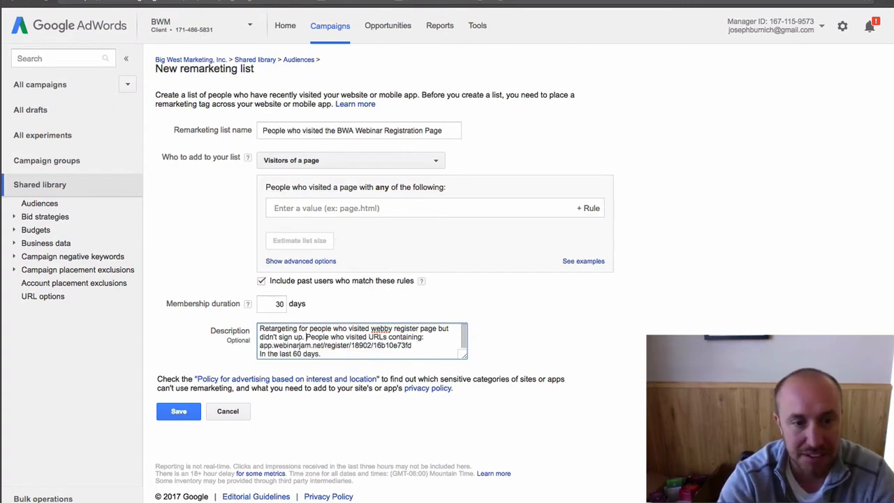
Save the list with a 60-day membership duration and a rule matching URLs that contain app.webinarjam.net/register/18902/16b10e73fd
double_click(276, 303)
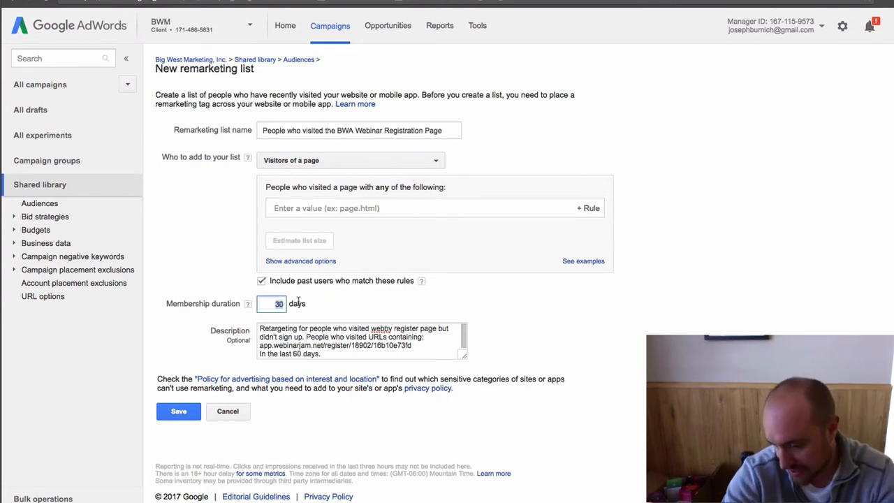
type("60")
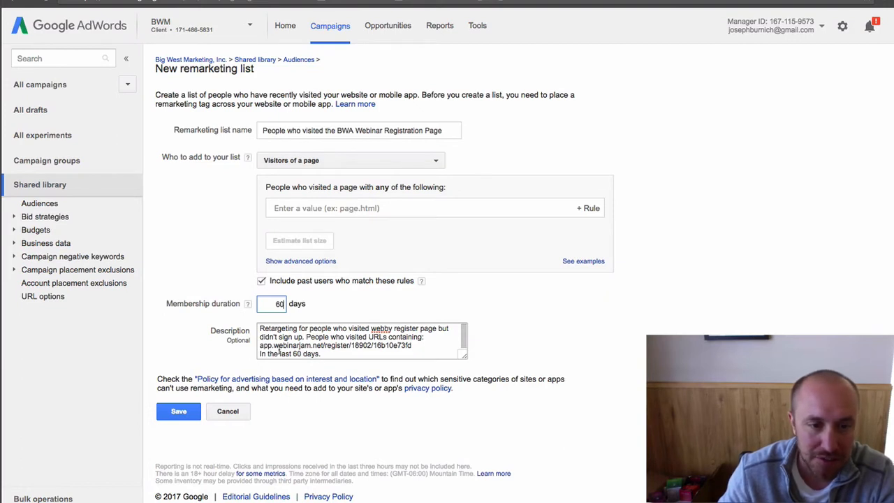
left_click_drag(259, 345, 412, 345)
key("ctrl+c")
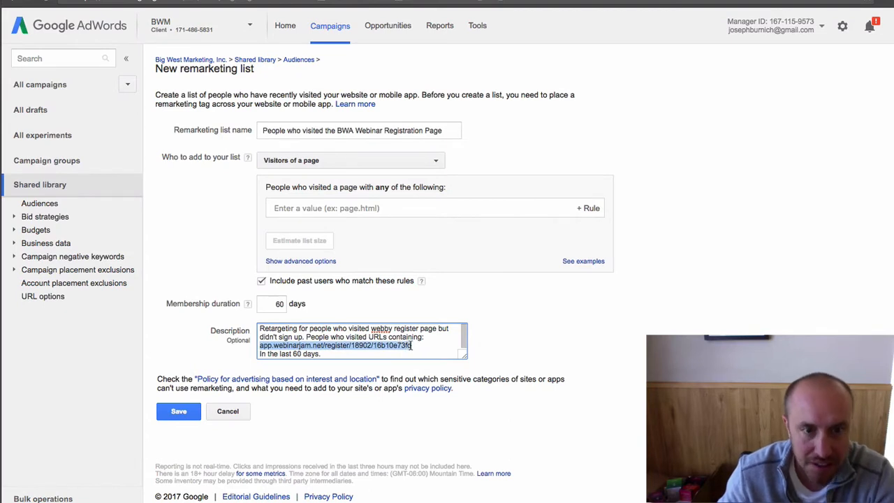
left_click(314, 209)
key("ctrl+v")
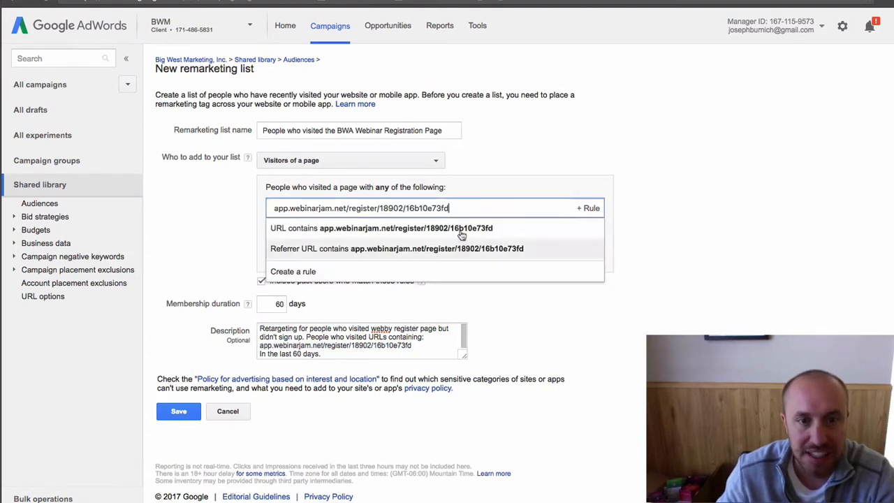
key("Return")
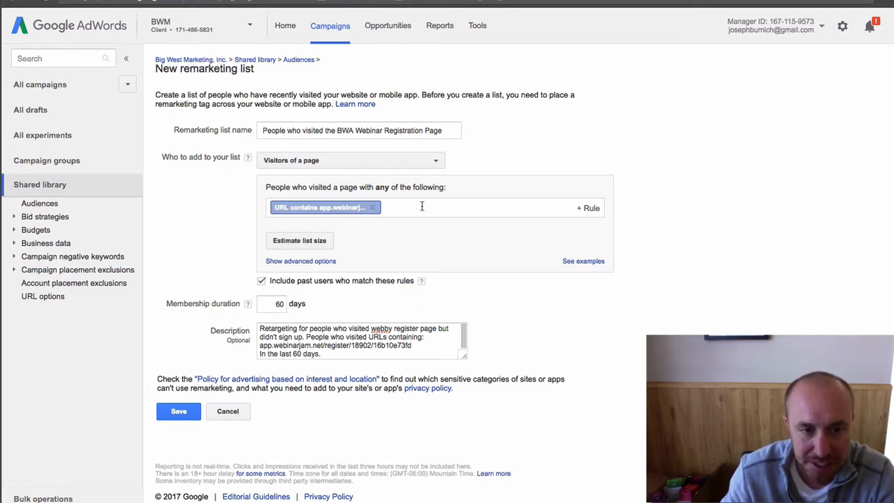
left_click(171, 414)
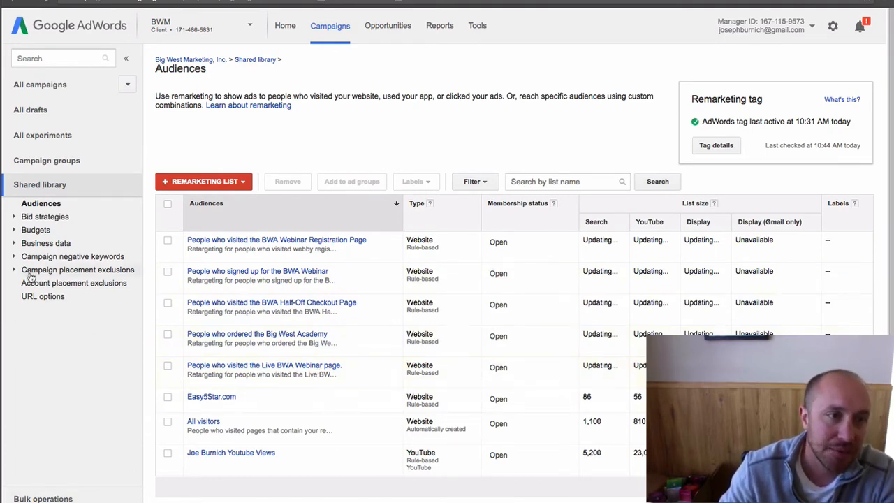
Start a Display Network only campaign named "BWA Webinar Registration Page" with the "Visit your website" marketing objective
left_click(40, 84)
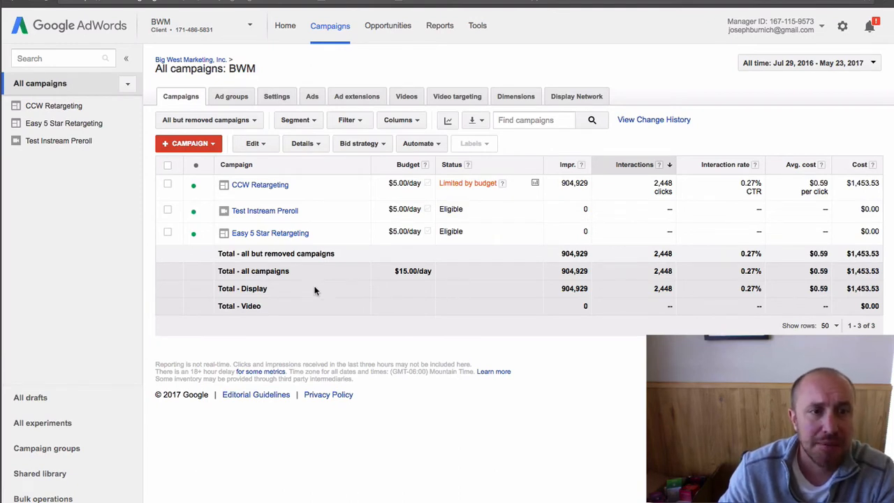
left_click(188, 145)
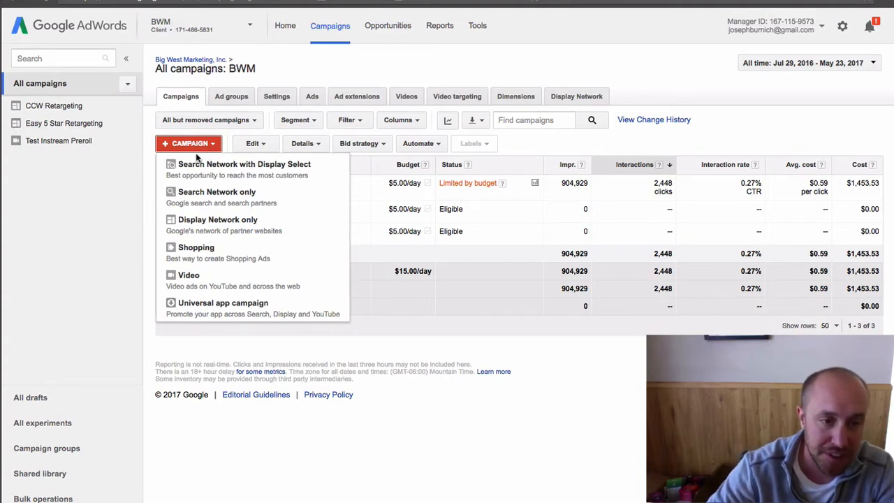
left_click(221, 224)
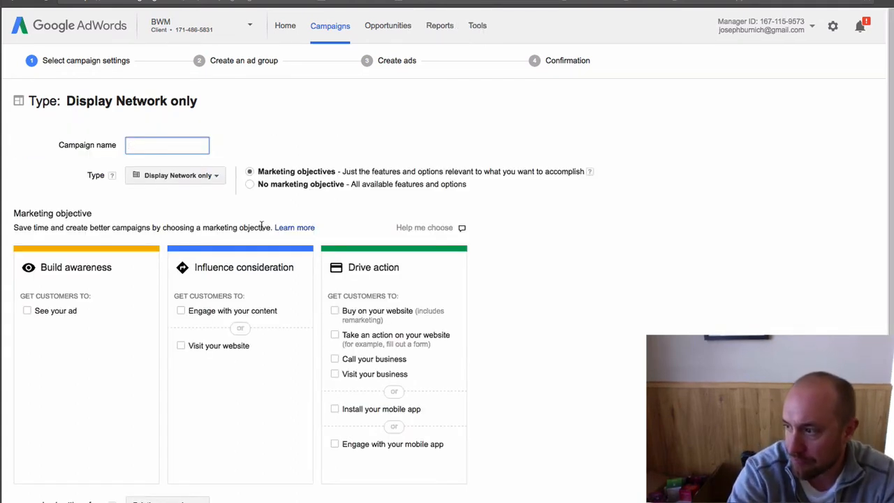
type("BWA")
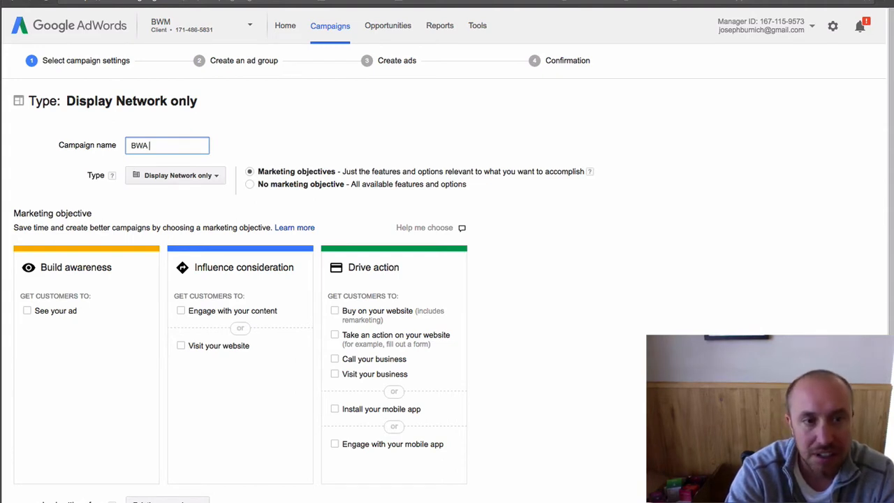
type("WEbinar Reg")
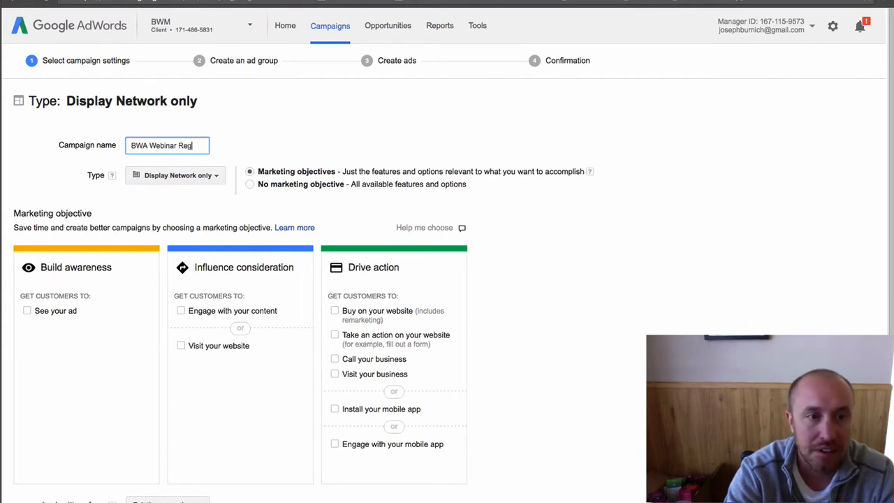
type("istr")
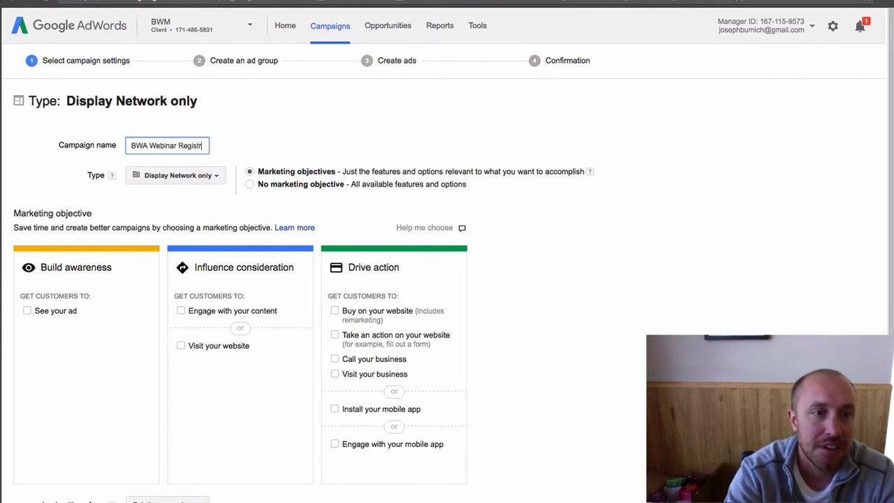
type("ation Pag")
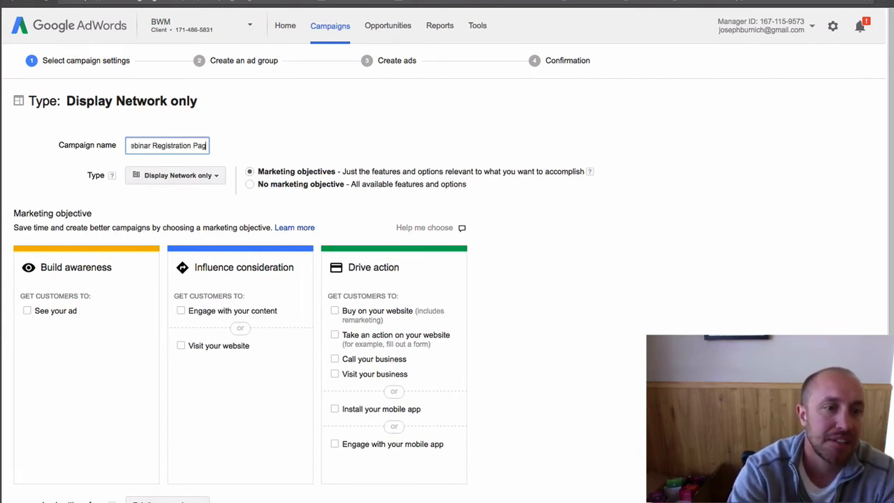
type("e")
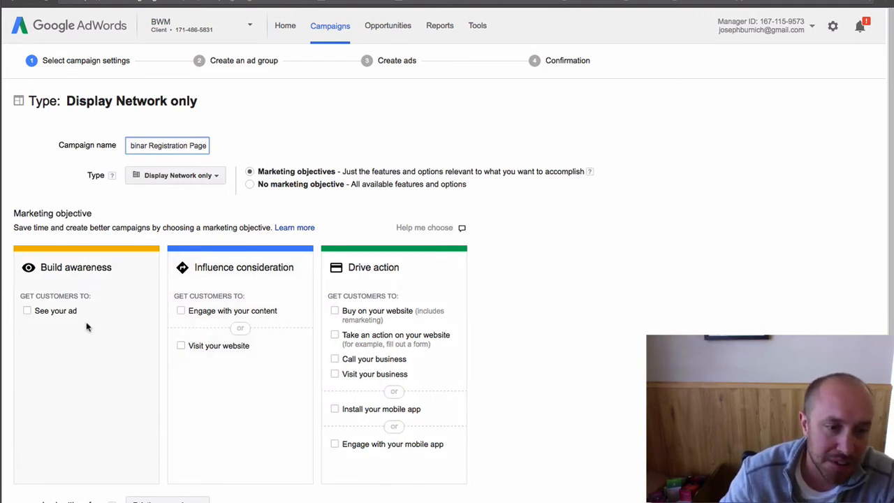
left_click(180, 346)
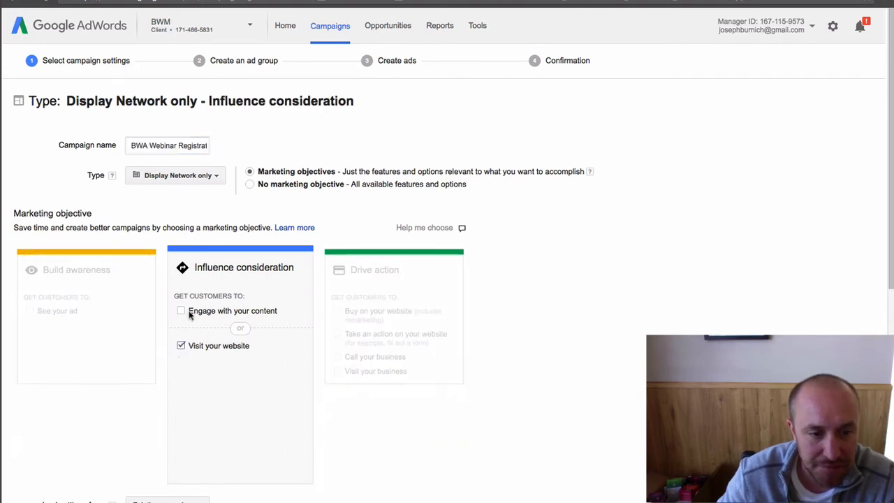
Restrict the campaign's location targeting to chosen places and add Canada as a targeted country
scroll(526, 329, "down", 1)
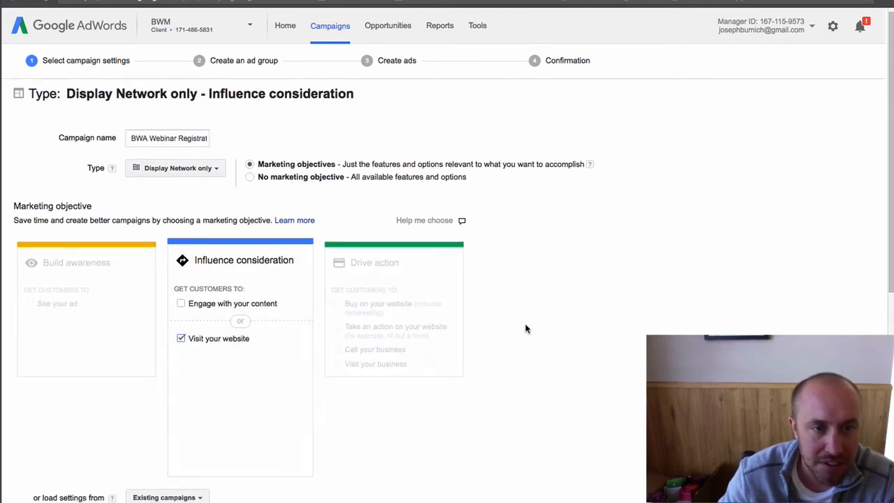
scroll(526, 329, "down", 4)
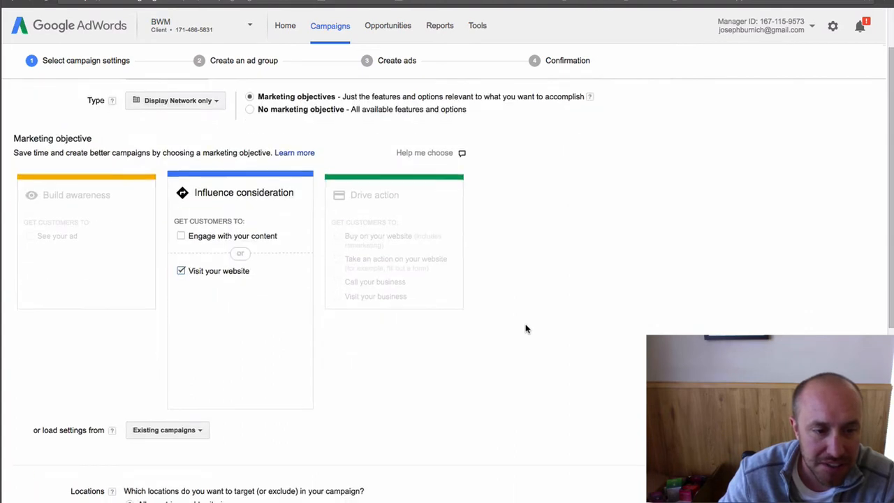
scroll(527, 329, "down", 3)
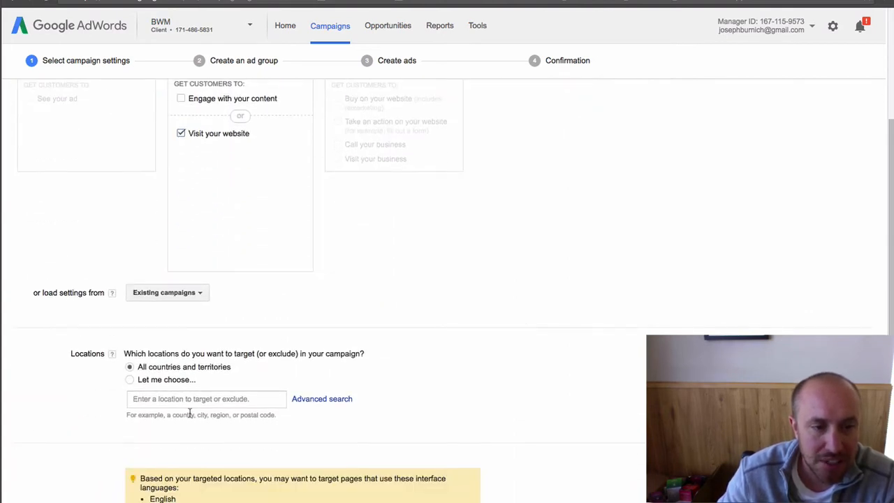
left_click(193, 400)
type("C")
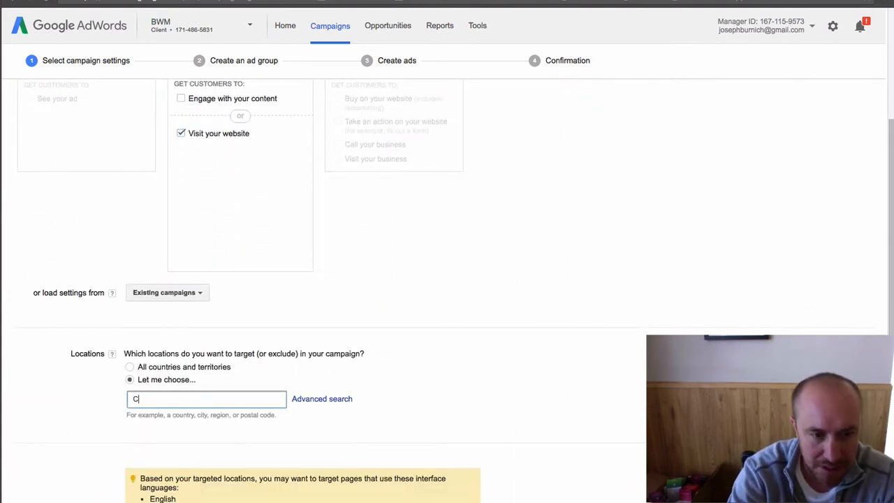
type("anada")
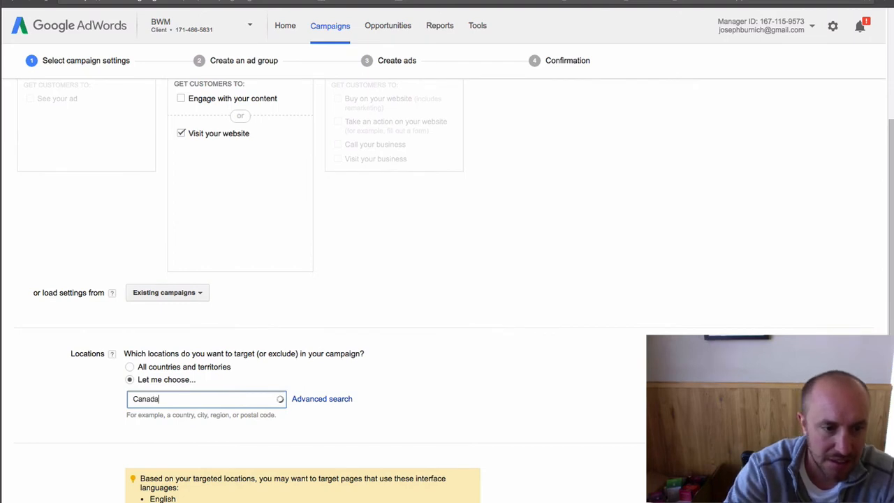
left_click(199, 208)
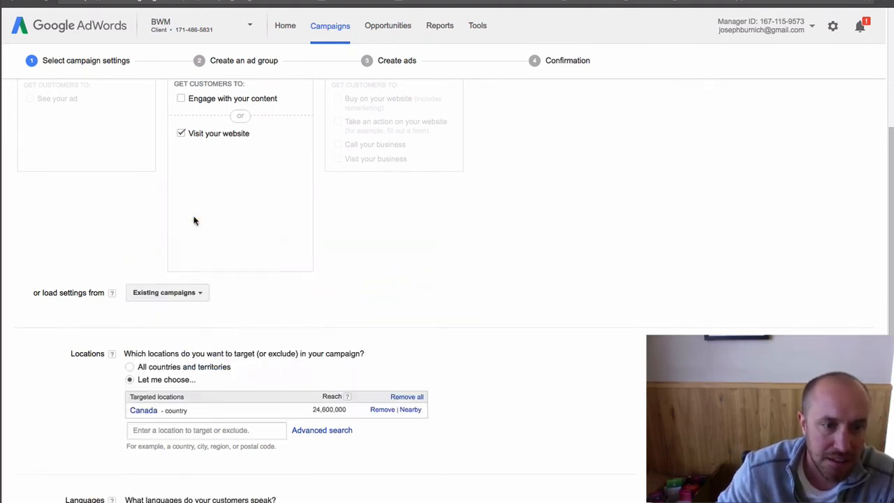
Add United States as a second targeted country for the campaign
left_click(206, 432)
type("Unit")
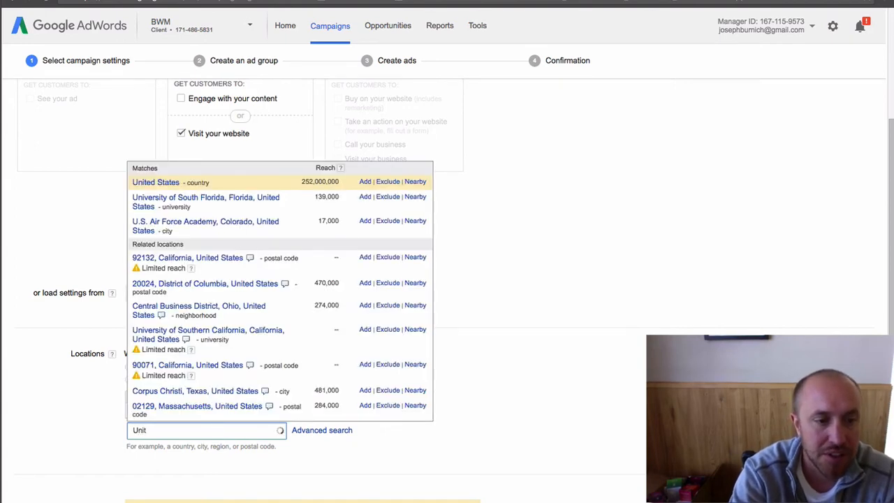
type("e")
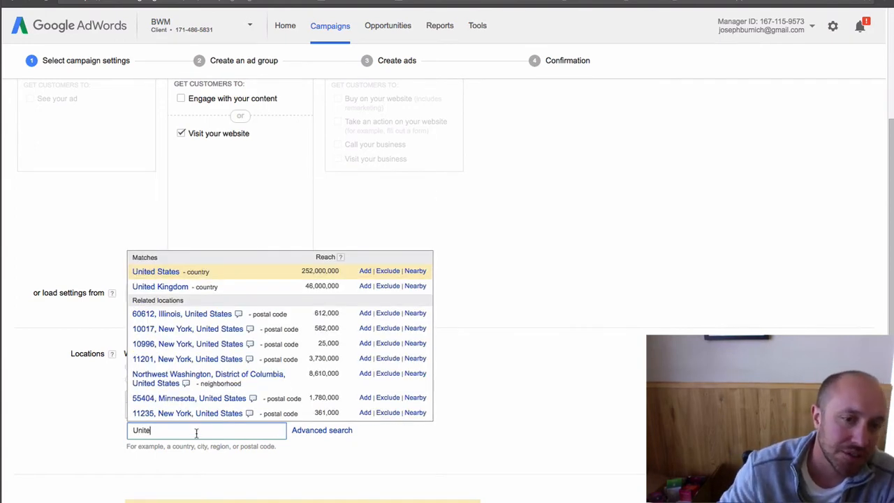
left_click(166, 274)
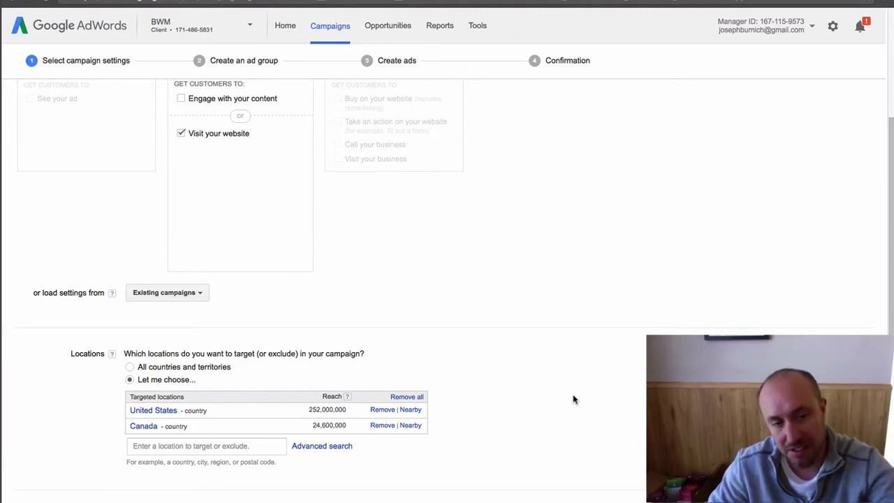
Set the campaign's budget to $5 per day
scroll(601, 399, "down", 3)
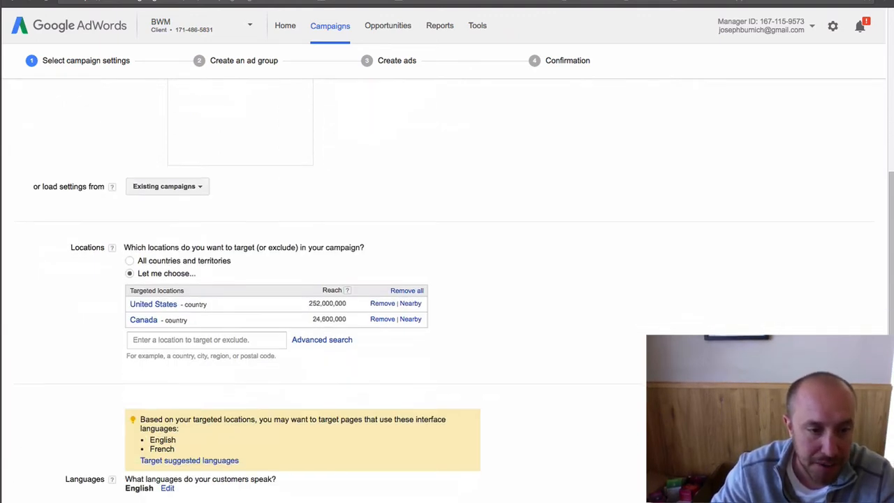
scroll(601, 399, "down", 1)
scroll(631, 438, "down", 2)
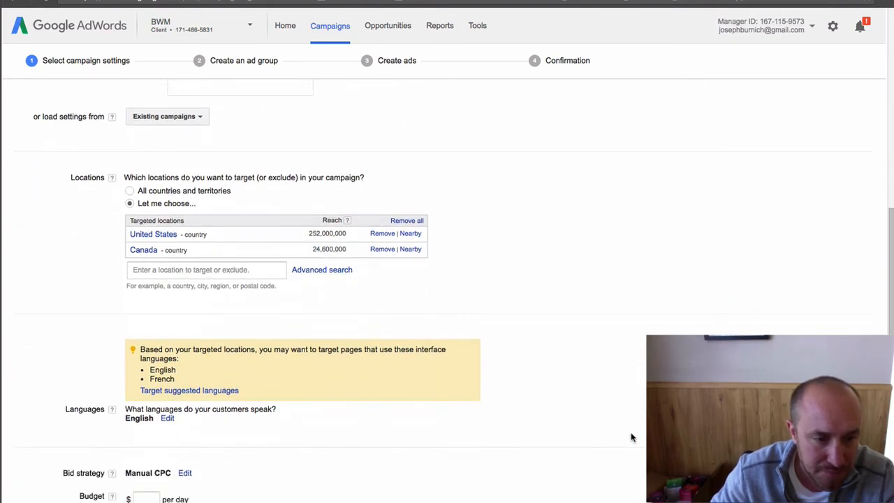
scroll(368, 486, "down", 1)
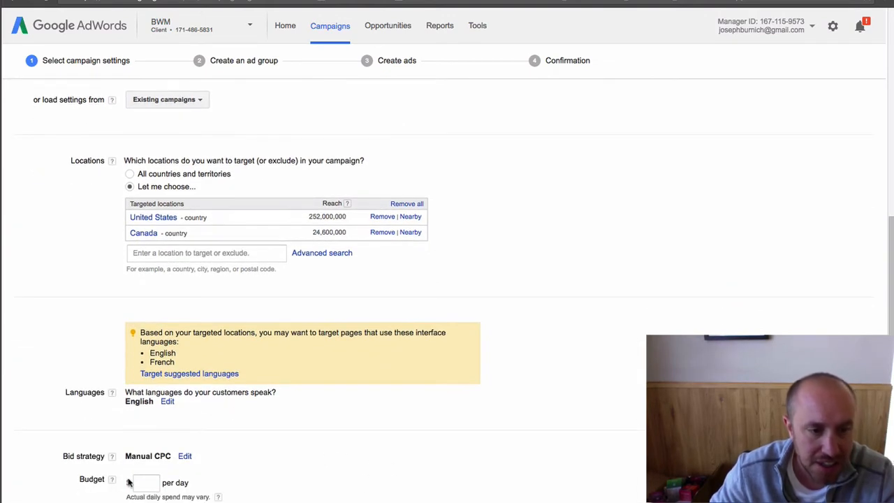
left_click(149, 483)
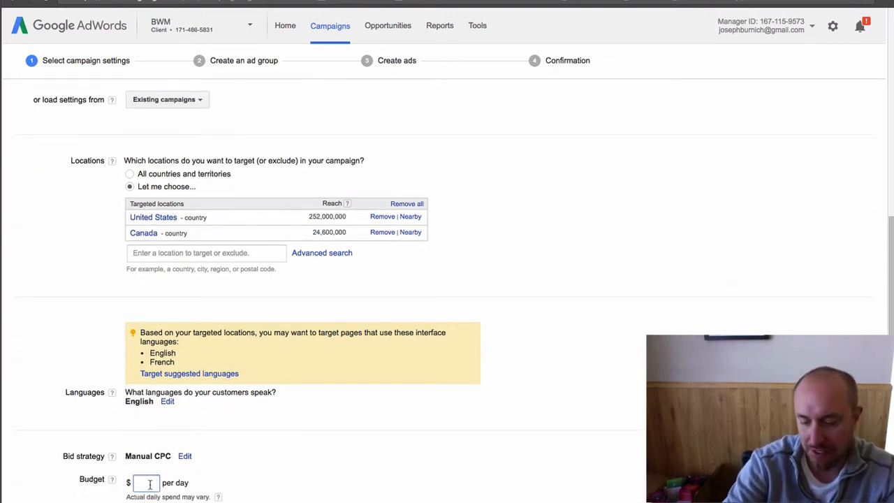
type("5")
Examine the campaign's additional settings for delivery method, devices, ad extensions and advanced location options
scroll(407, 371, "down", 3)
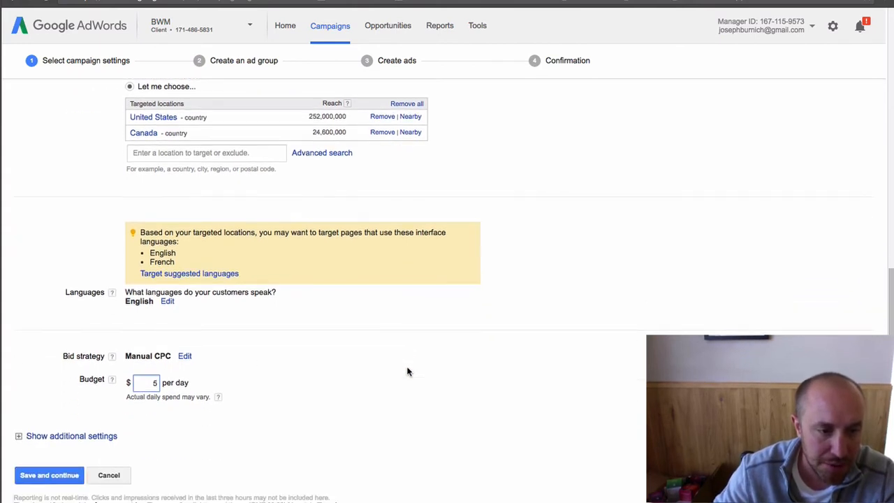
left_click(28, 439)
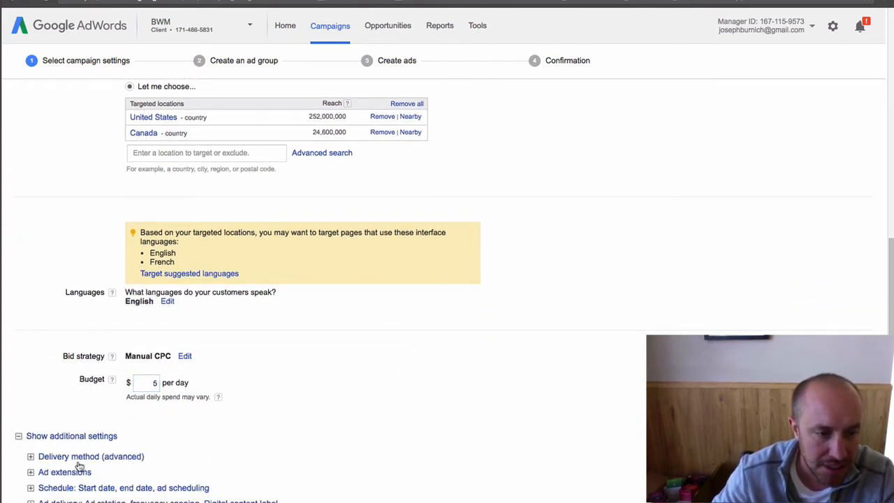
scroll(396, 448, "down", 1)
scroll(396, 448, "down", 3)
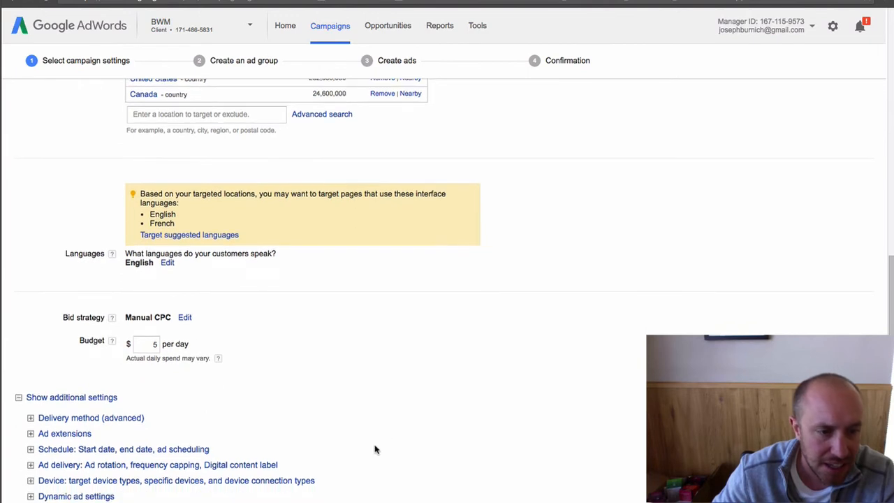
left_click(30, 356)
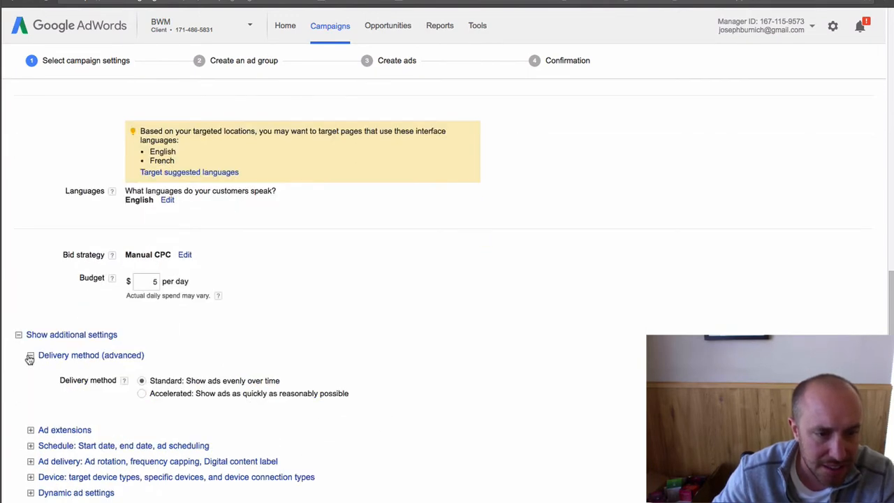
scroll(29, 423, "down", 1)
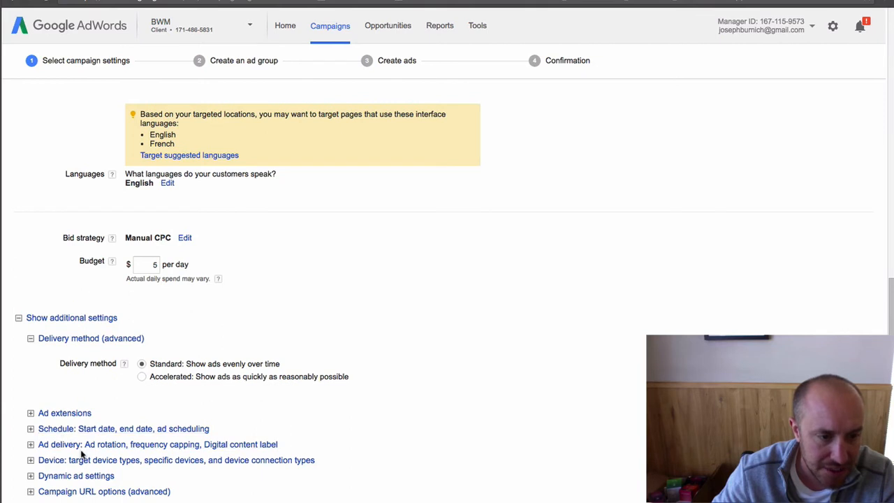
left_click(31, 459)
scroll(356, 461, "down", 3)
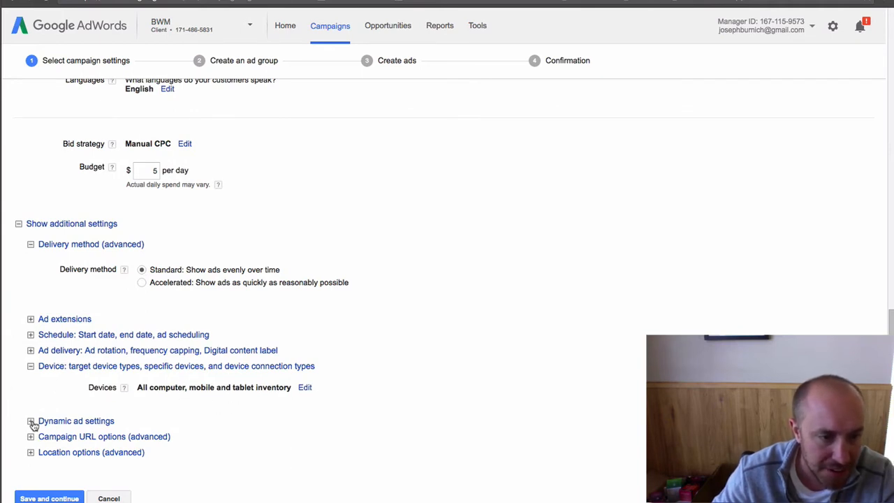
left_click(31, 319)
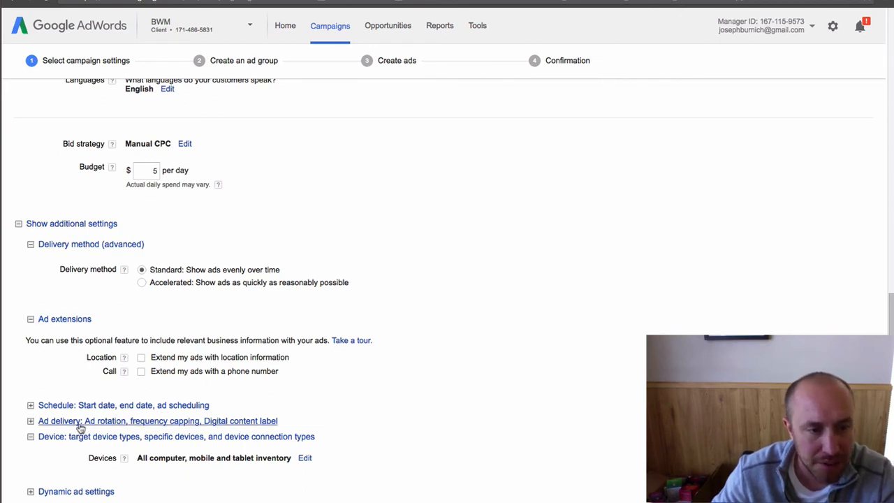
scroll(52, 424, "down", 2)
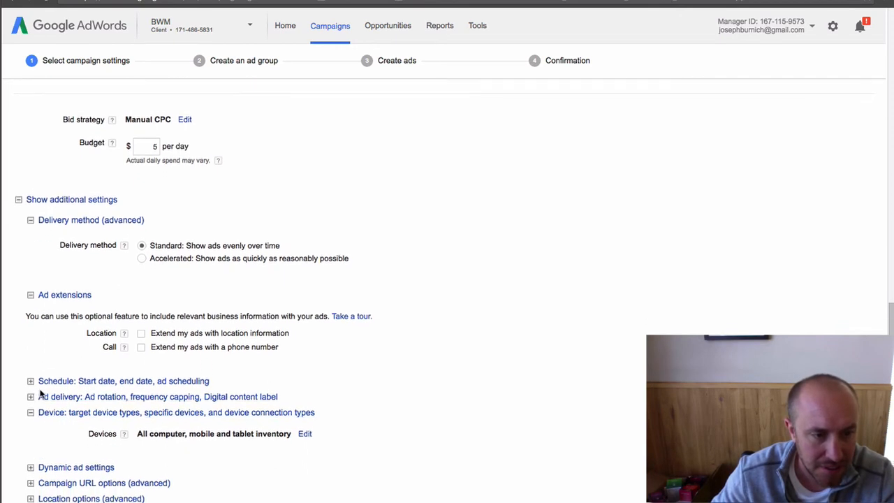
scroll(39, 392, "down", 1)
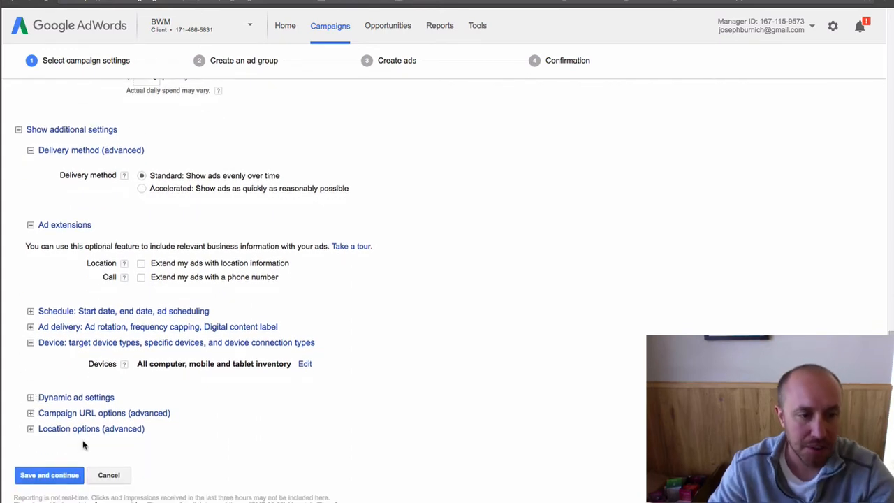
left_click(30, 429)
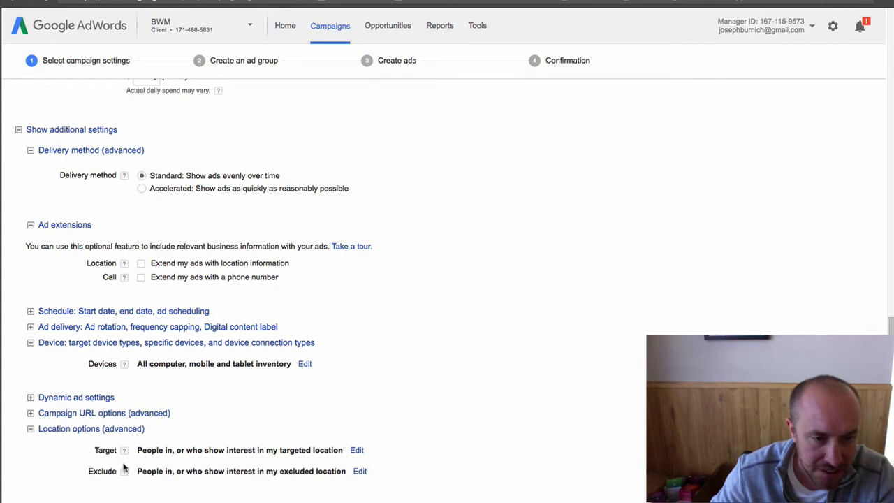
scroll(136, 465, "down", 2)
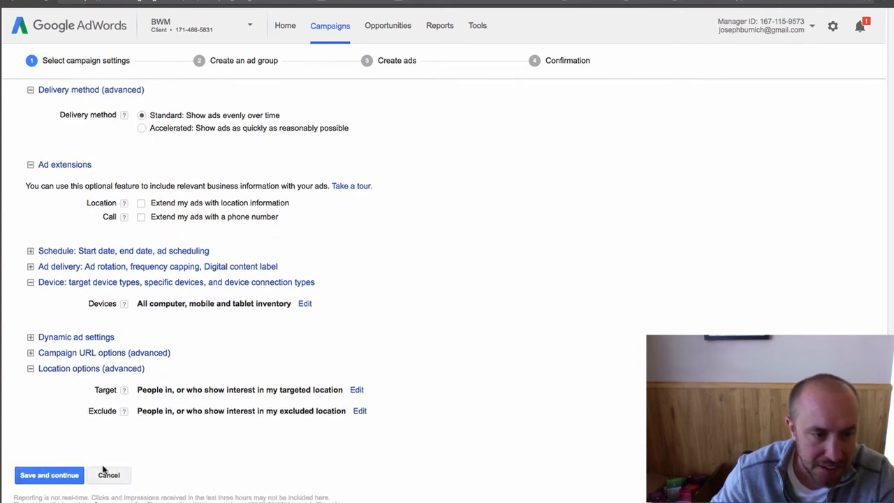
Save the campaign settings and name the ad group "BWA Webinar Registration Page"
left_click(41, 476)
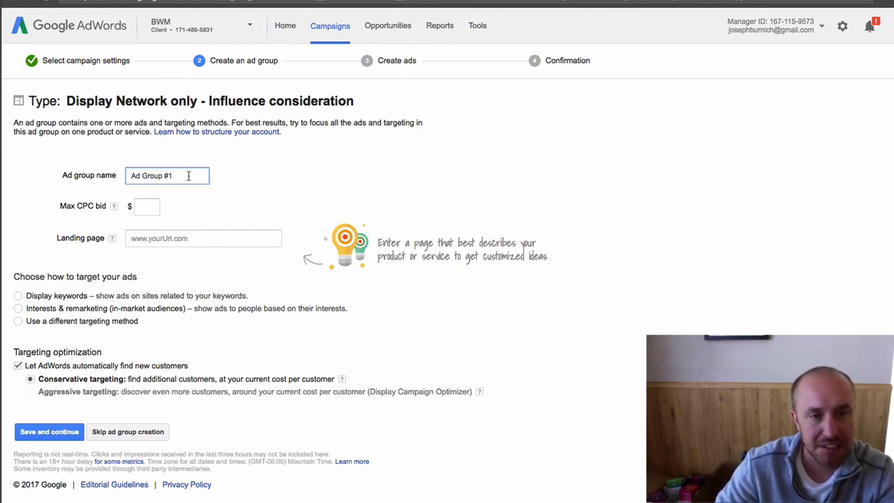
key("super+Tab")
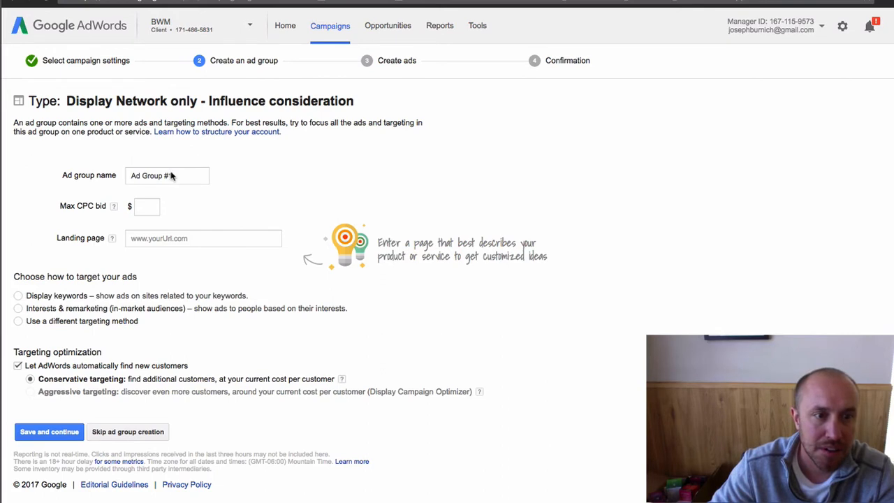
triple_click(172, 176)
key("ctrl+v")
key("Tab")
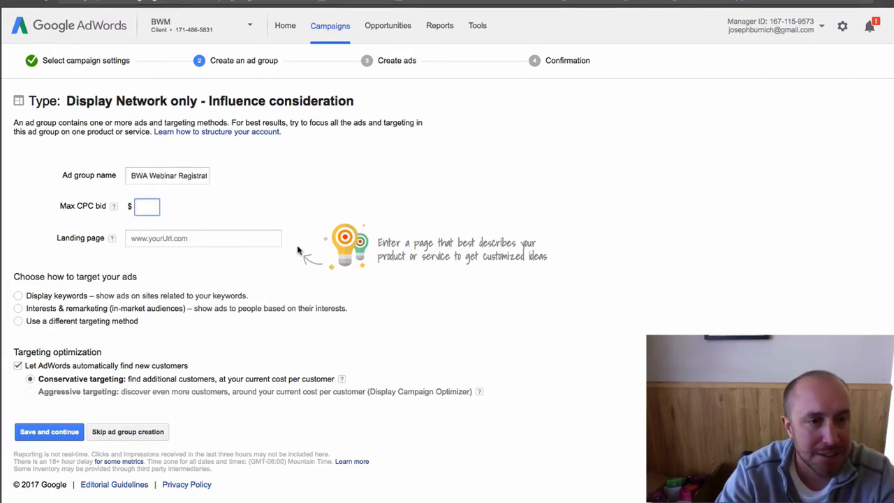
type("1")
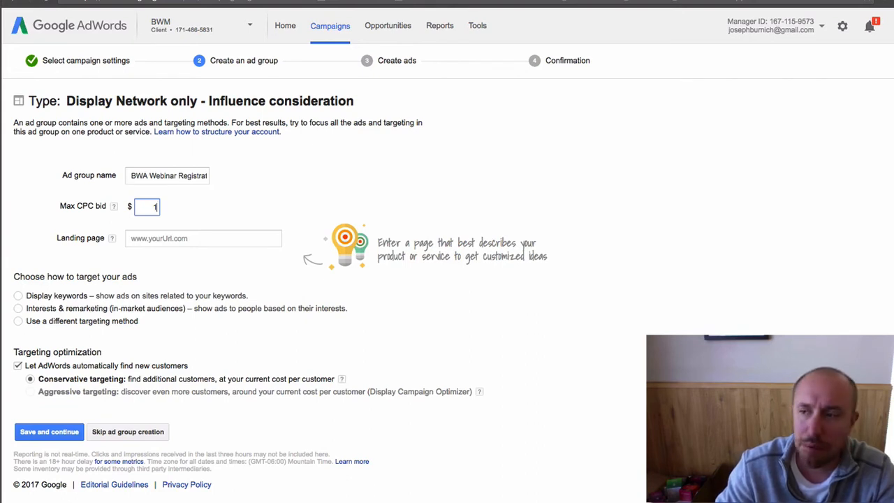
key("super+Tab")
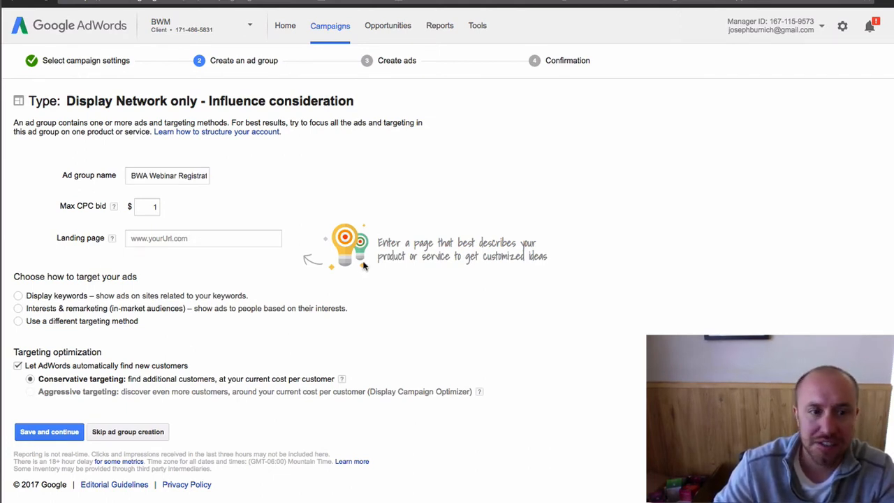
left_click(144, 239)
type("http://bigwestmarketing.com/free-consultation/")
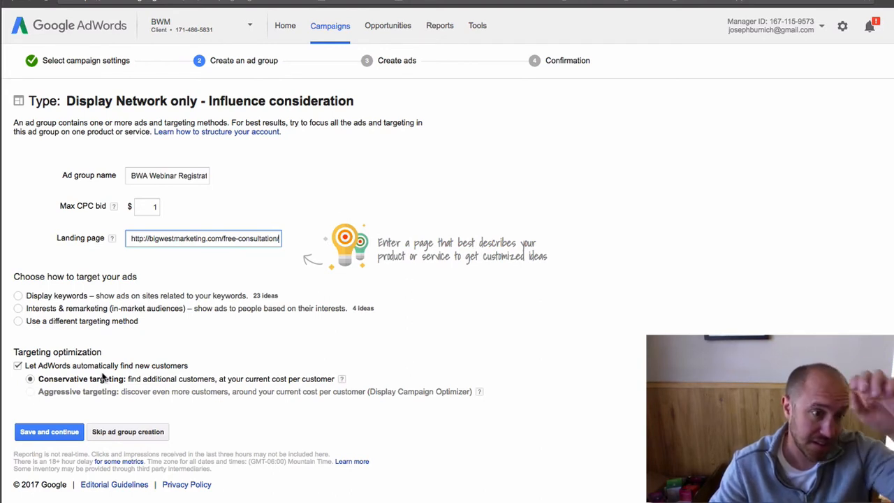
Target the ad group by interests and remarketing, adding the remarketing list "People who visited the BWA Webinar Registration Page"
left_click(17, 309)
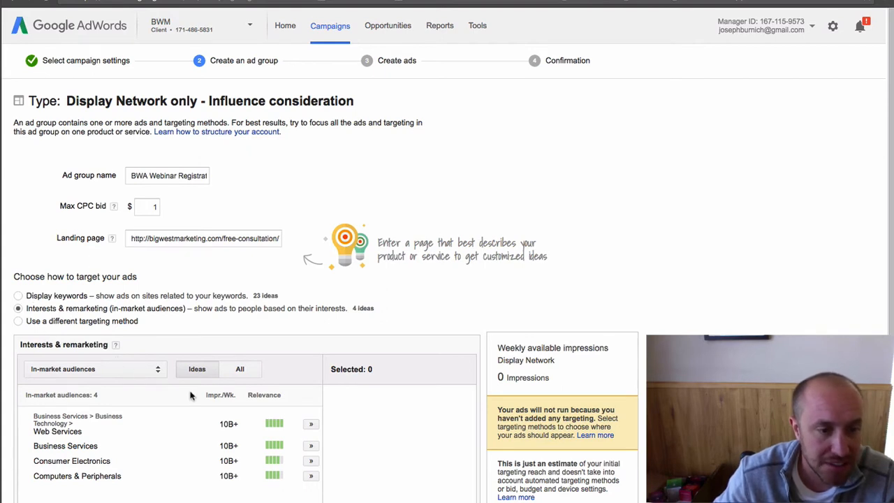
scroll(190, 396, "down", 1)
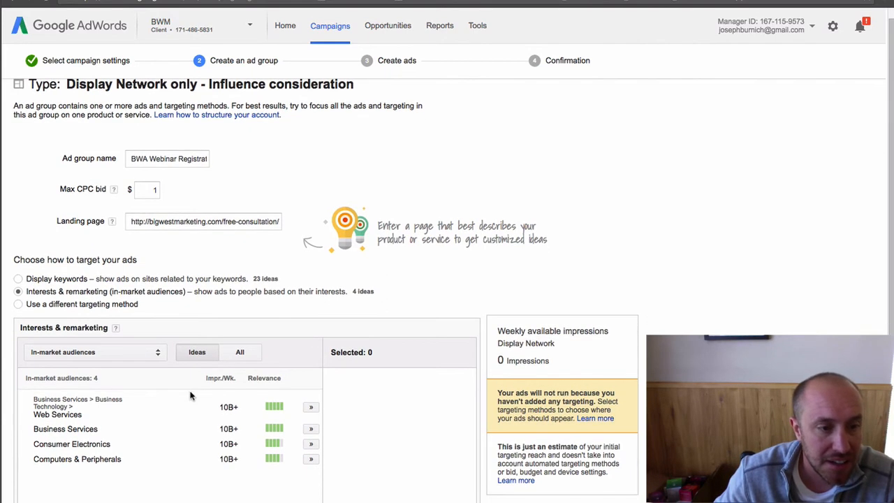
scroll(178, 392, "down", 1)
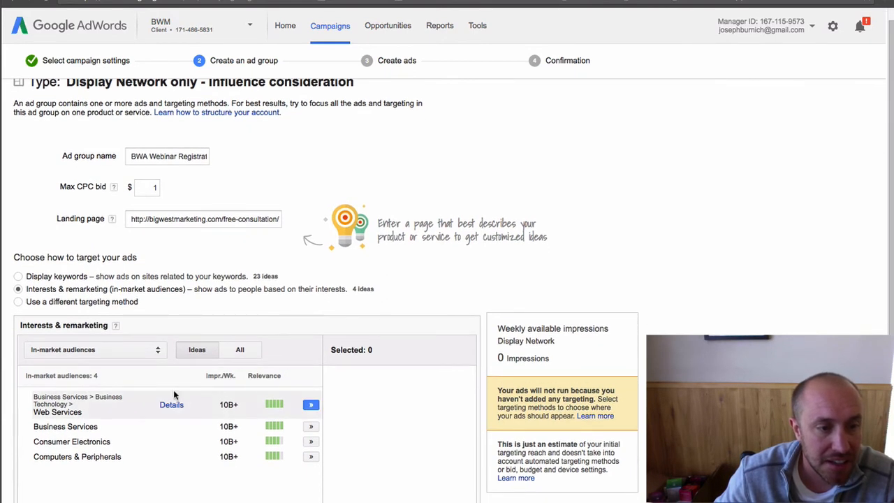
left_click(158, 350)
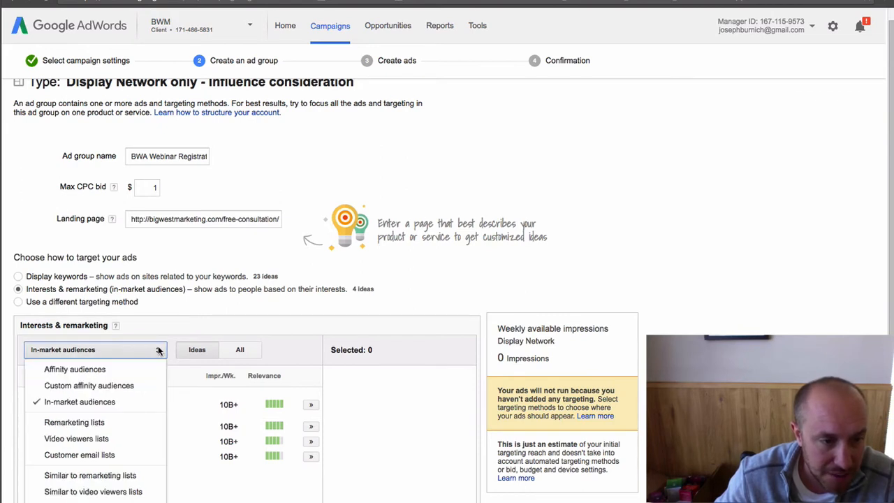
left_click(98, 423)
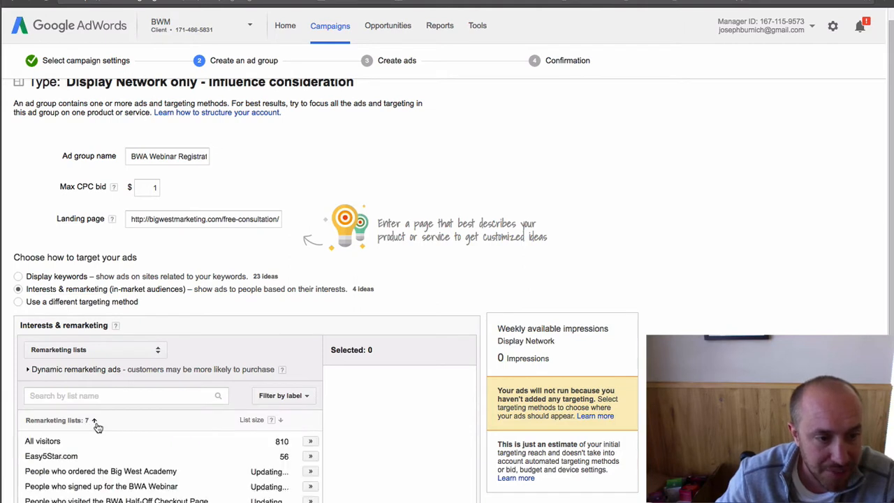
scroll(156, 440, "down", 1)
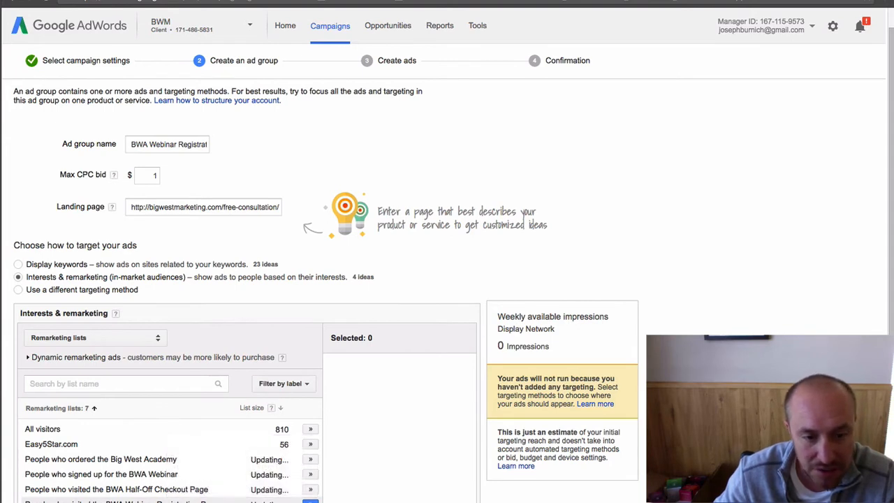
left_click(310, 500)
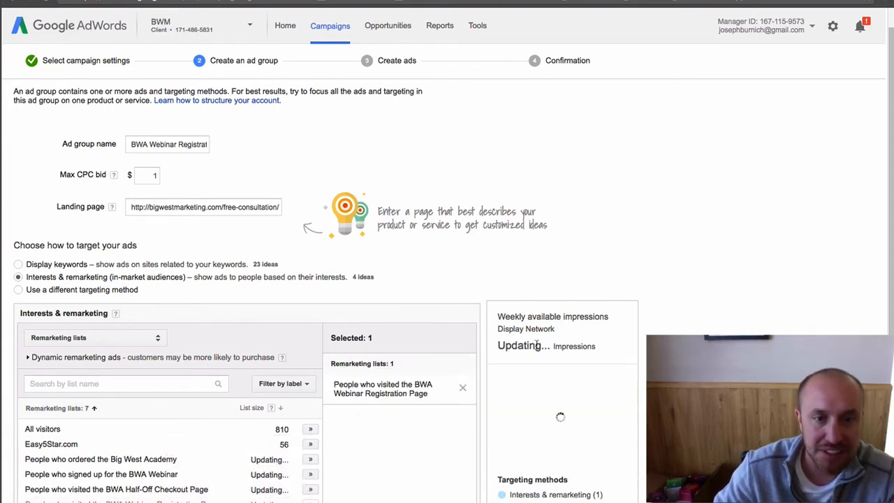
Turn off the targeting optimization that lets AdWords automatically find new customers
scroll(608, 274, "down", 2)
scroll(608, 273, "down", 1)
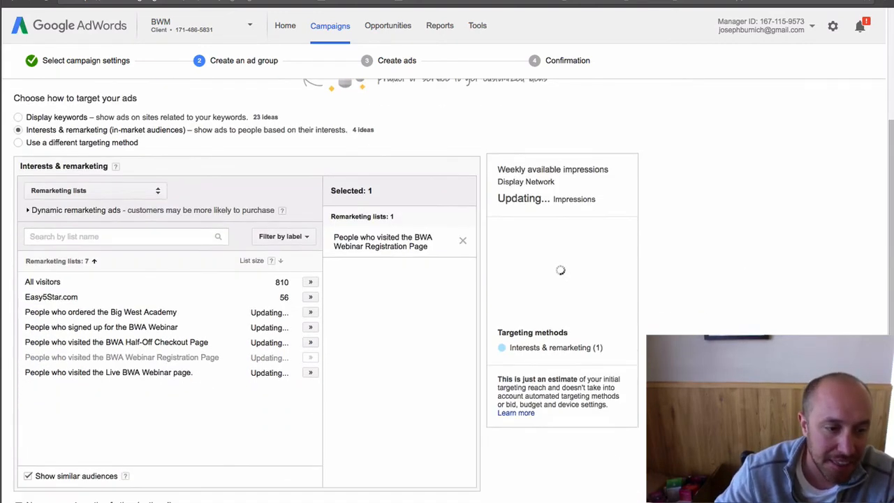
scroll(279, 293, "down", 1)
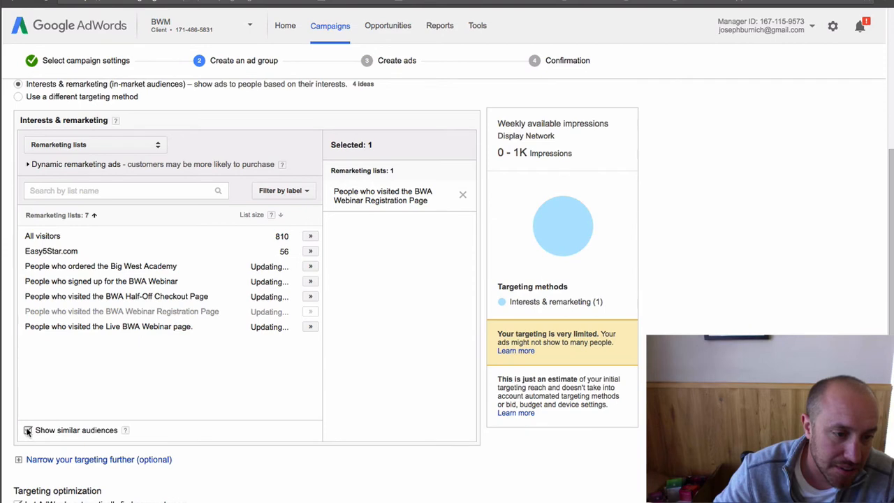
scroll(52, 459, "down", 1)
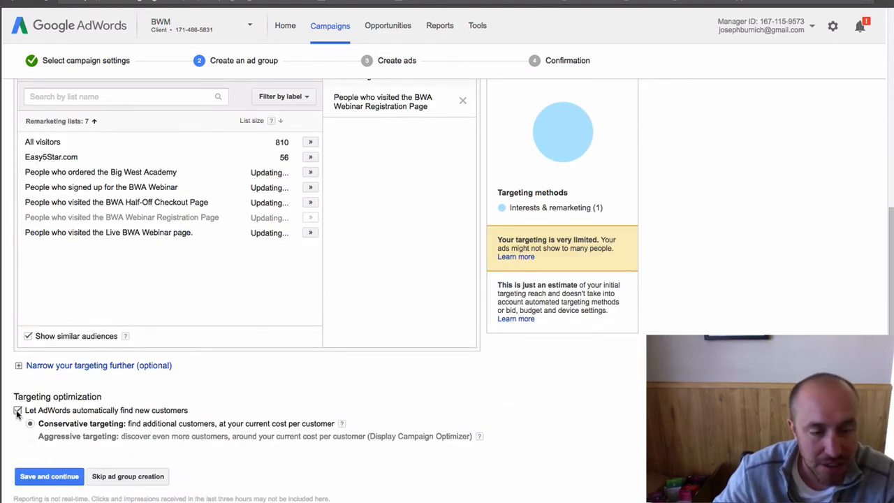
left_click(18, 411)
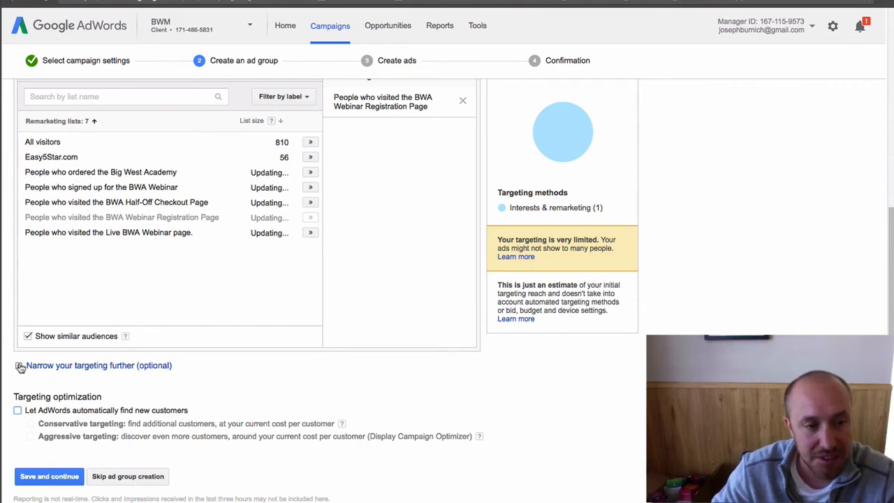
left_click(21, 367)
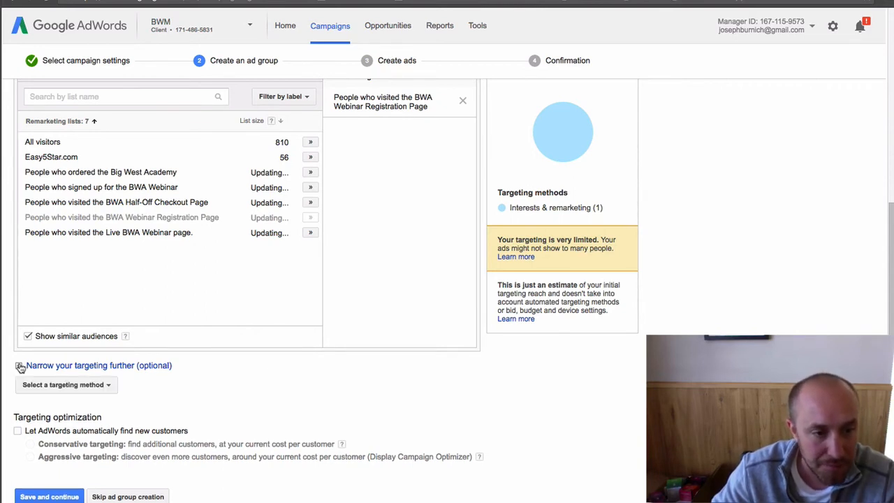
left_click(105, 387)
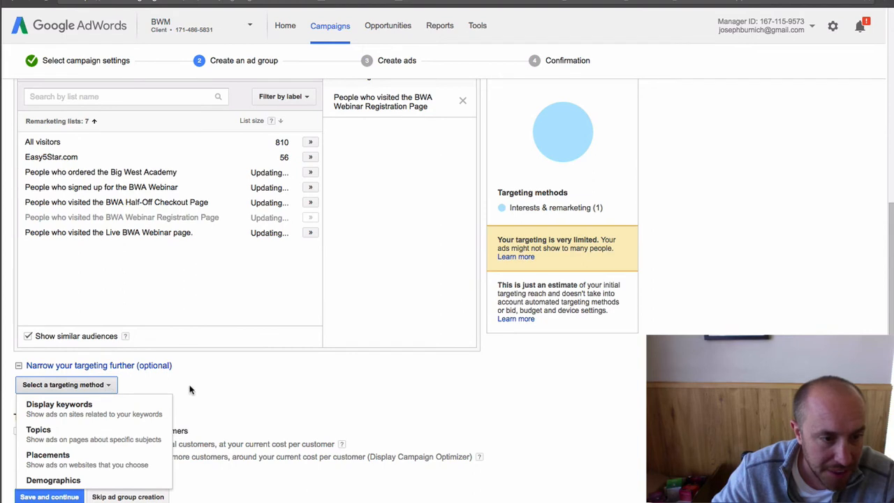
left_click(275, 403)
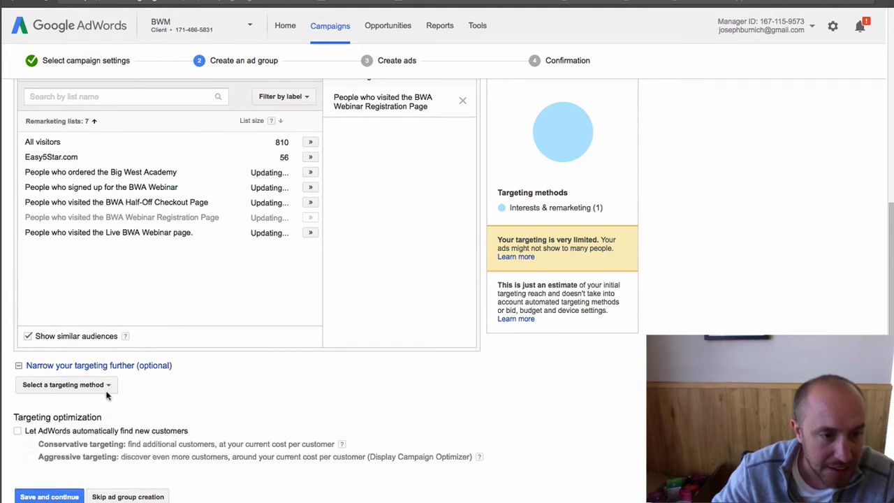
left_click(19, 365)
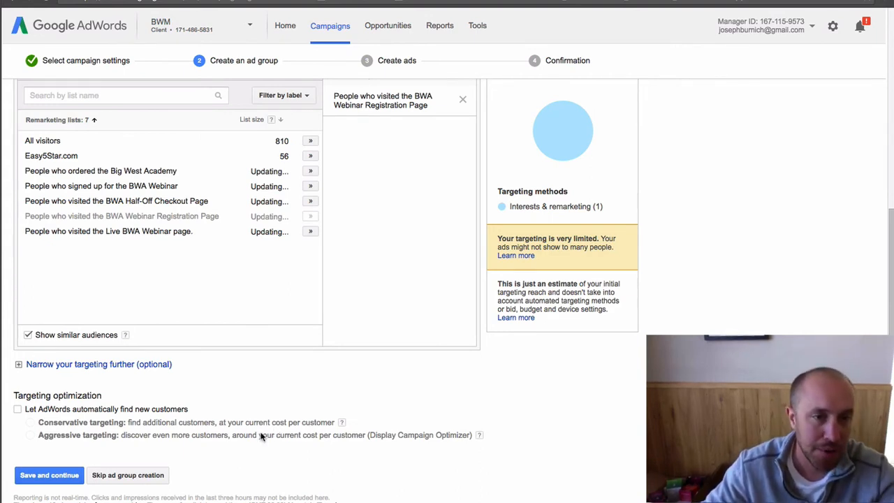
Save the ad group and open the image selection for the new responsive ad
left_click(45, 481)
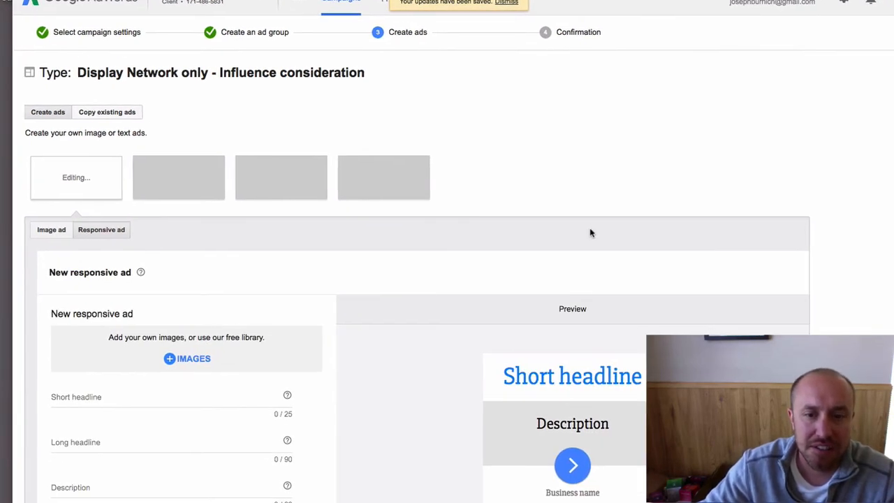
scroll(590, 233, "down", 3)
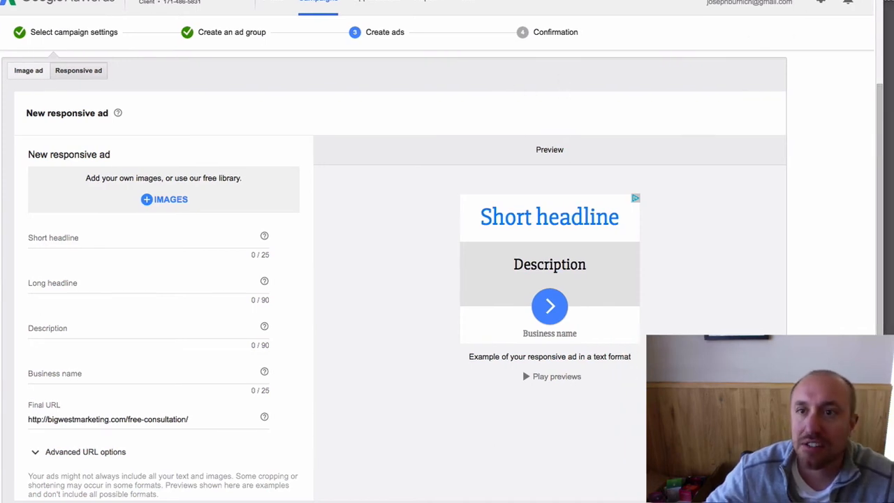
left_click(807, 0)
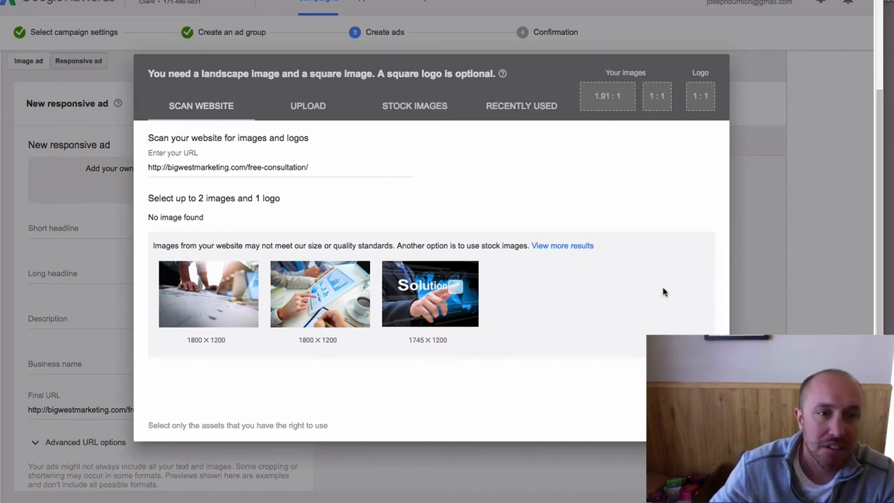
Upload the 292 × 300 headshot PNG, the 520 × 481 standing portrait PNG and LogoBWM.png from the Desktop for the responsive ad
left_click(302, 108)
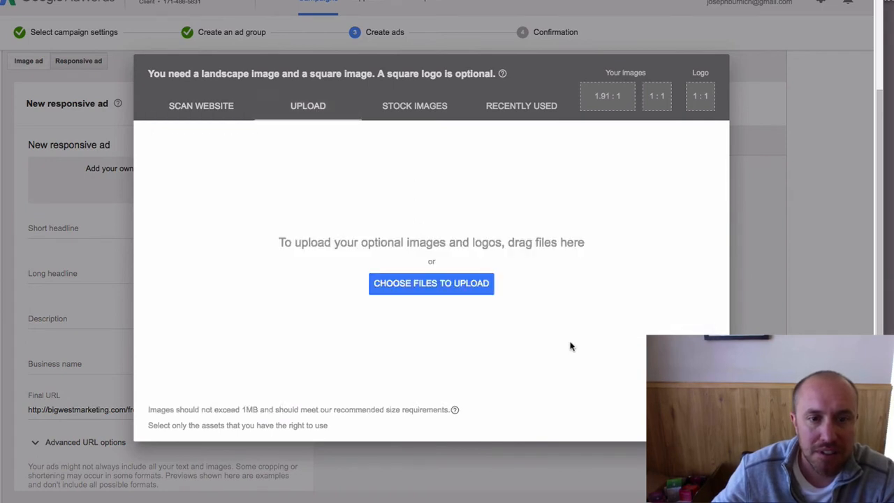
left_click(463, 290)
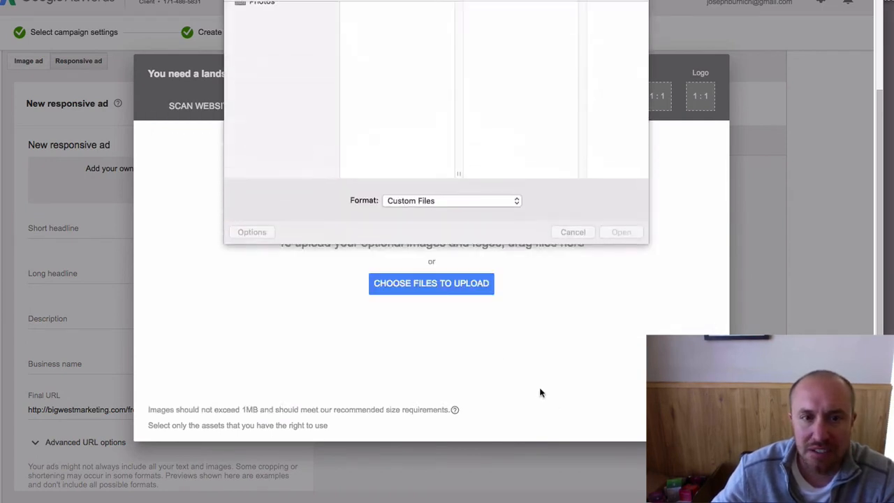
scroll(382, 75, "down", 2)
left_click(377, 77)
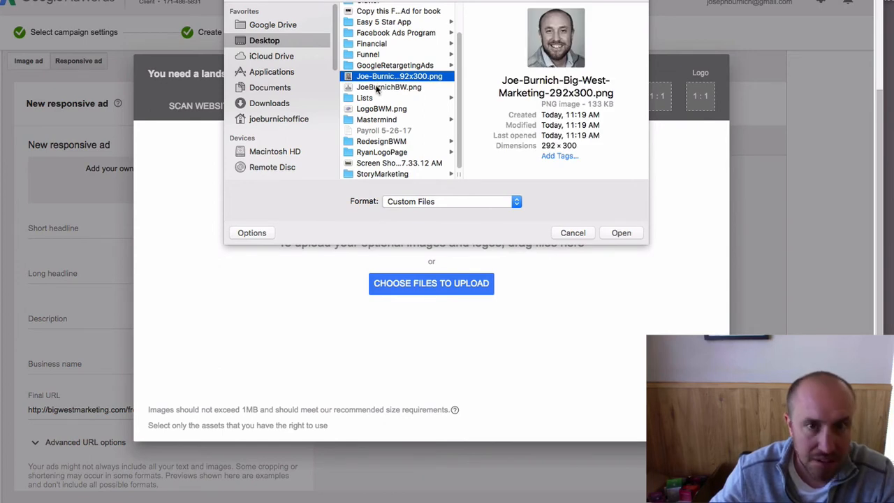
left_click(621, 233)
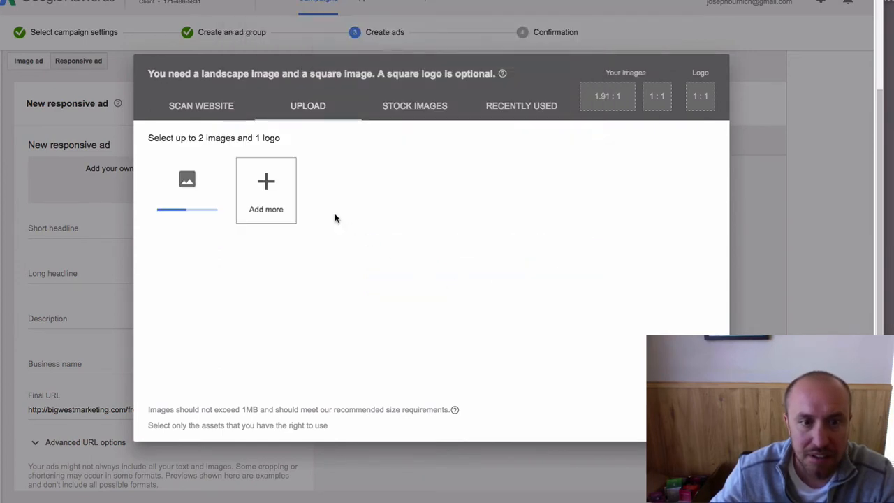
left_click(266, 187)
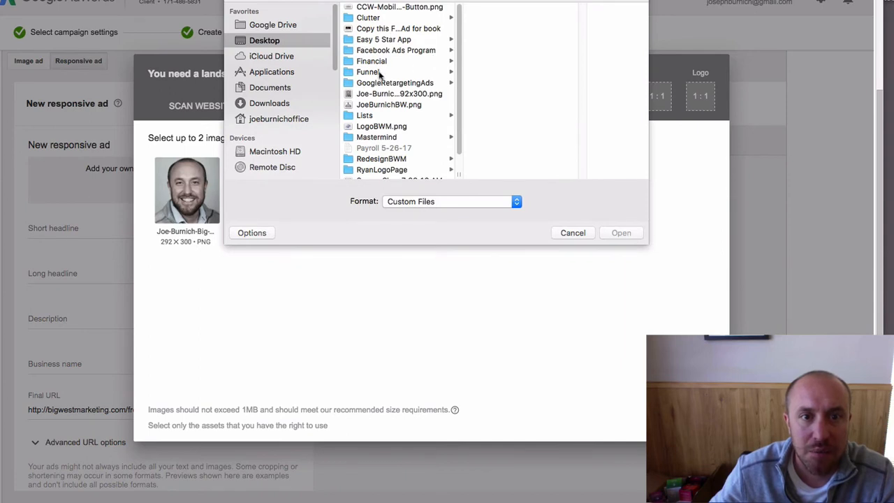
left_click(383, 104)
left_click(625, 235)
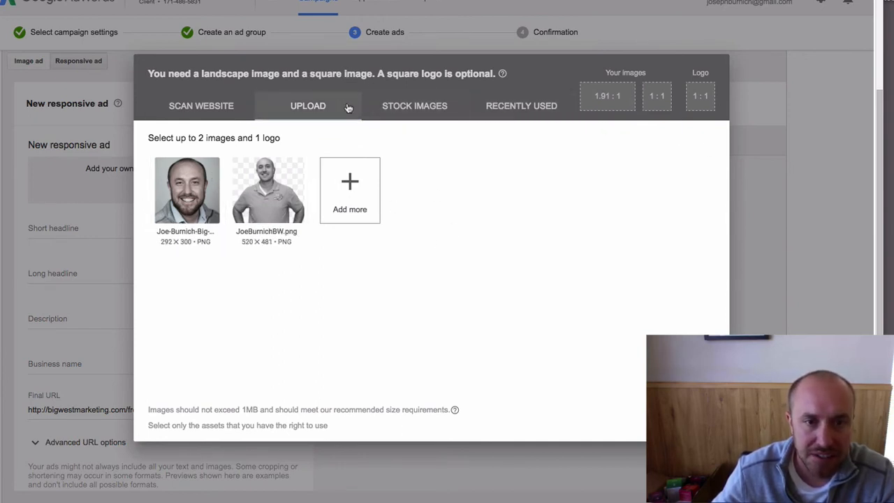
left_click(341, 188)
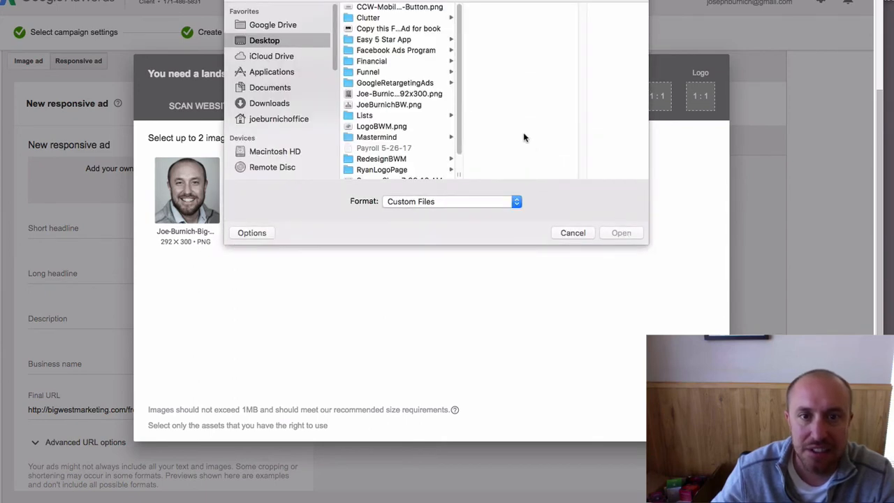
left_click(377, 127)
left_click(620, 235)
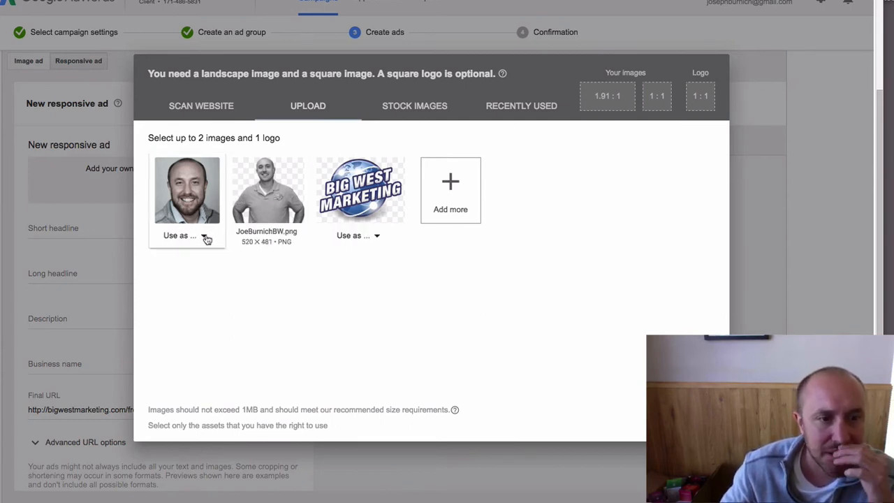
Assign LogoBWM.png as the ad's logo and accept its crop
left_click(205, 237)
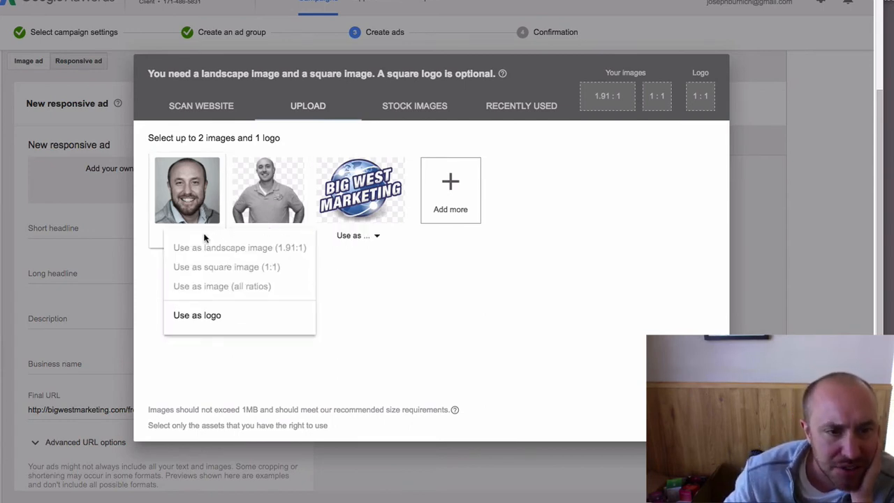
left_click(388, 307)
left_click(370, 237)
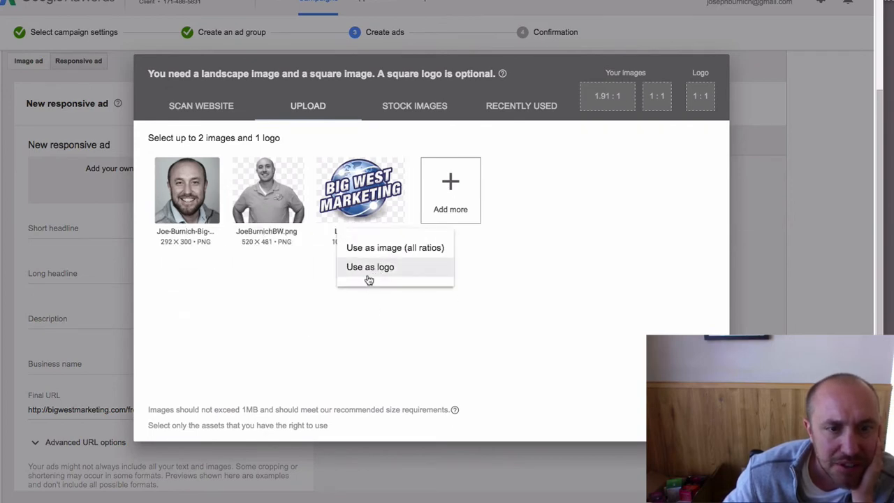
left_click(368, 271)
left_click(611, 346)
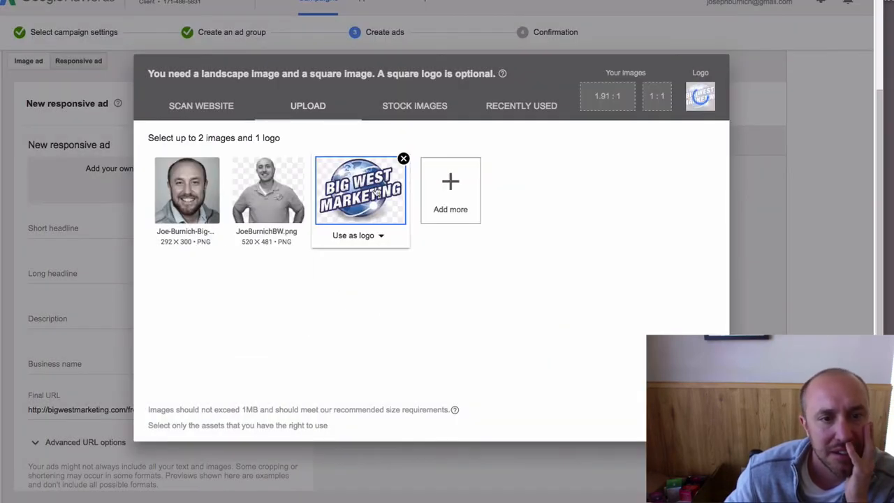
Assign the standing portrait as the square image (1:1) and accept its crop
left_click(285, 239)
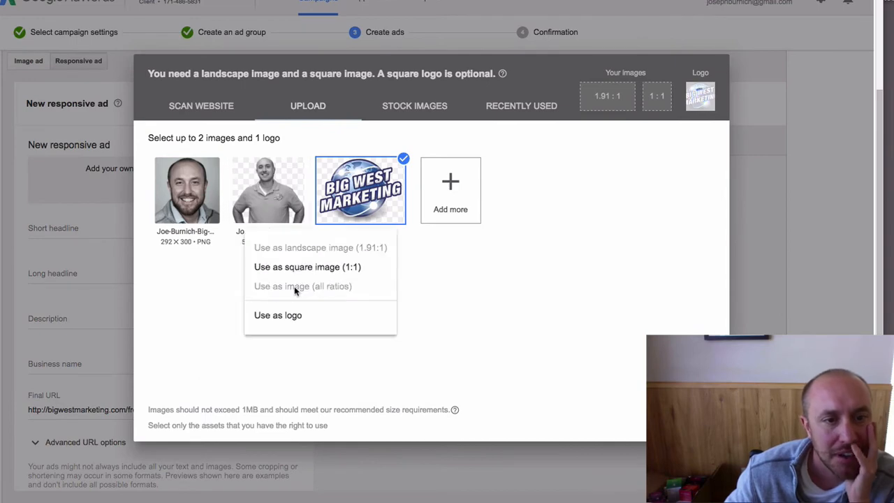
left_click(304, 270)
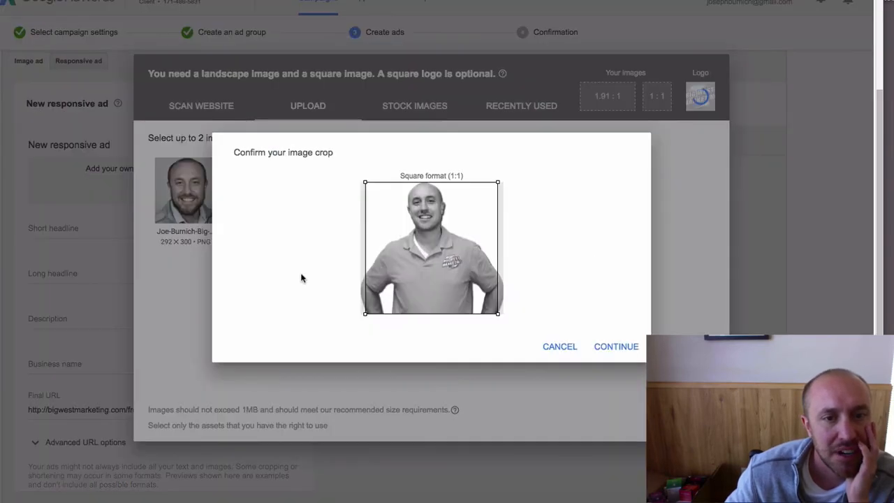
left_click(616, 346)
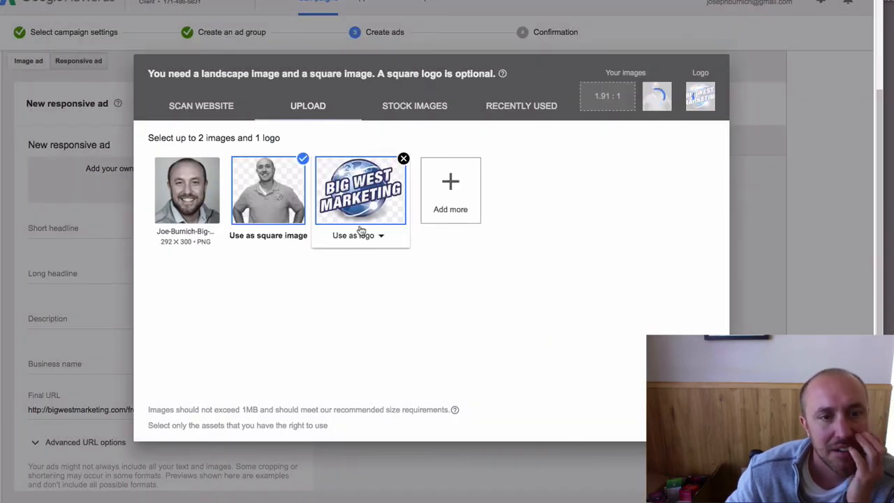
Use the headshot as the ad's logo and accept its crop
mouse_move(360, 230)
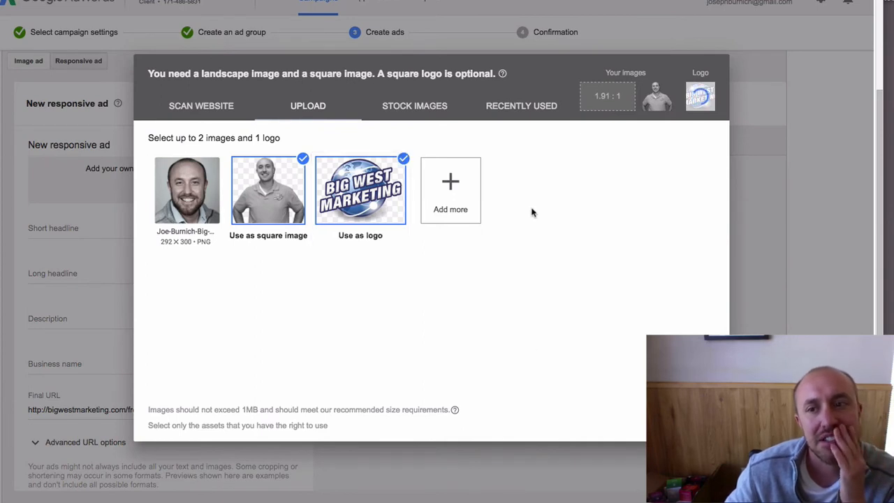
left_click(206, 238)
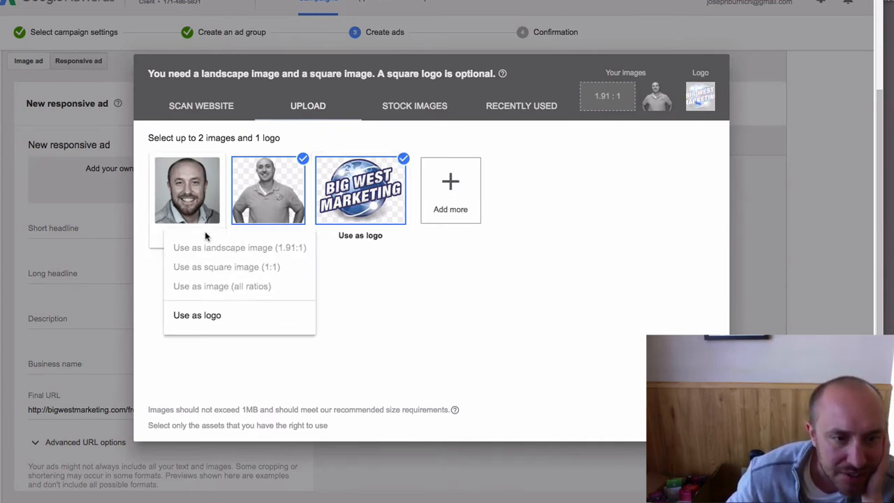
left_click(215, 314)
left_click(611, 352)
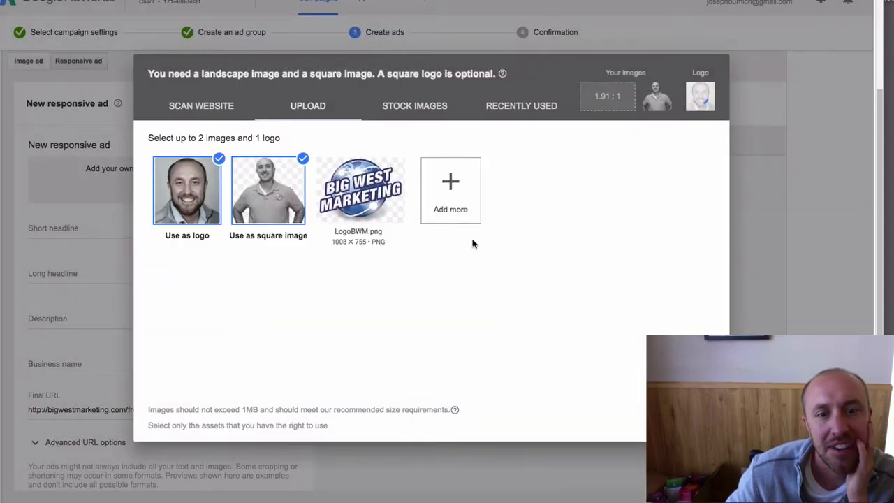
Use LogoBWM.png as the landscape image (1.91:1), applying the same image to both crop ratios
left_click(383, 240)
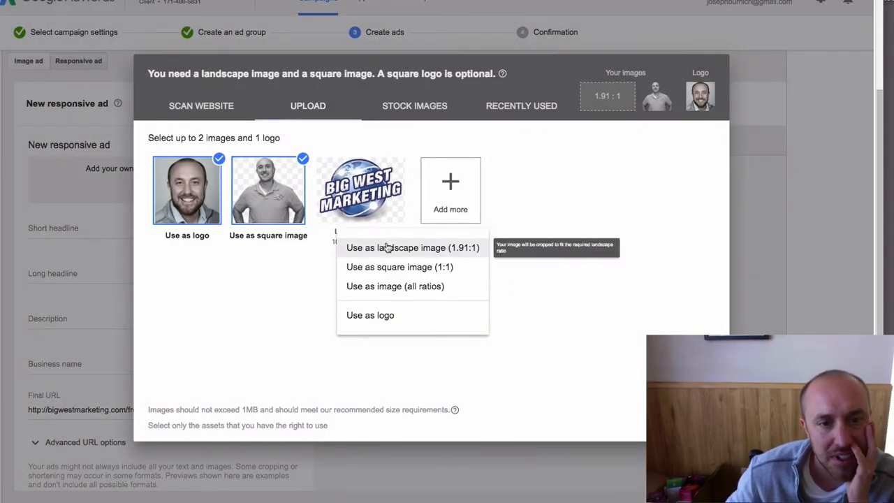
left_click(389, 248)
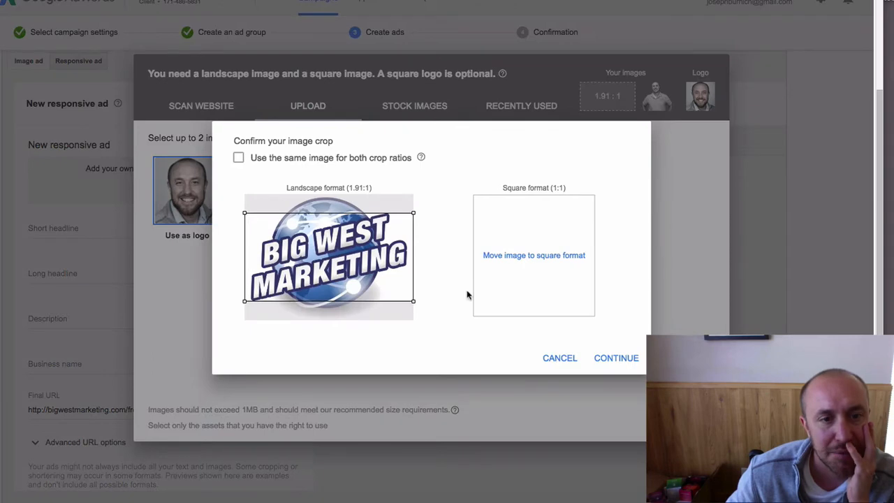
left_click(239, 159)
left_click(608, 363)
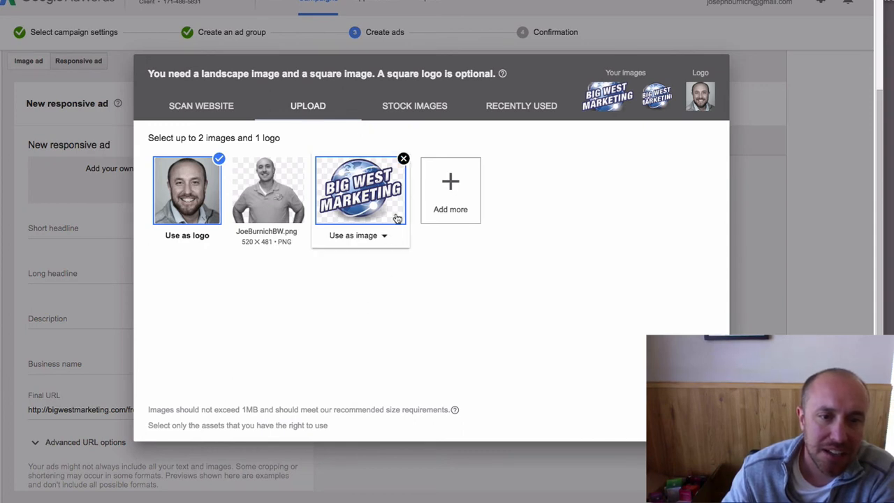
Replace the square image with the standing portrait, accept its crop and save the image selection
left_click(390, 237)
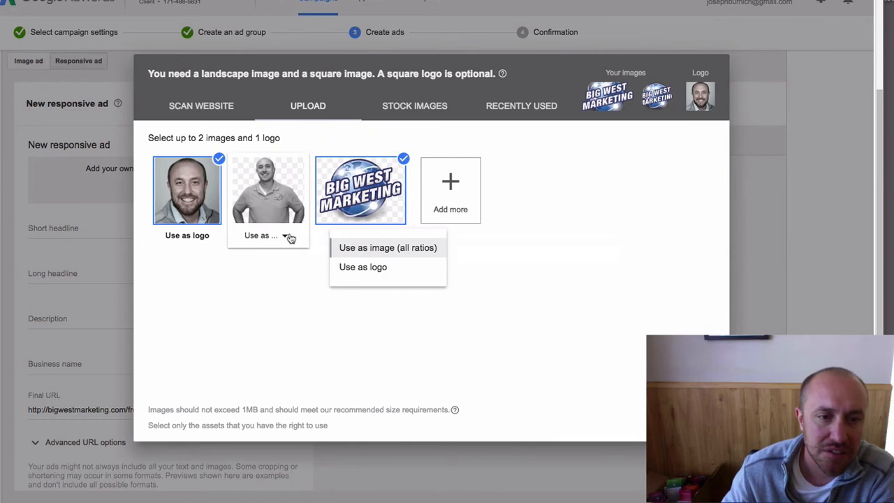
left_click(288, 237)
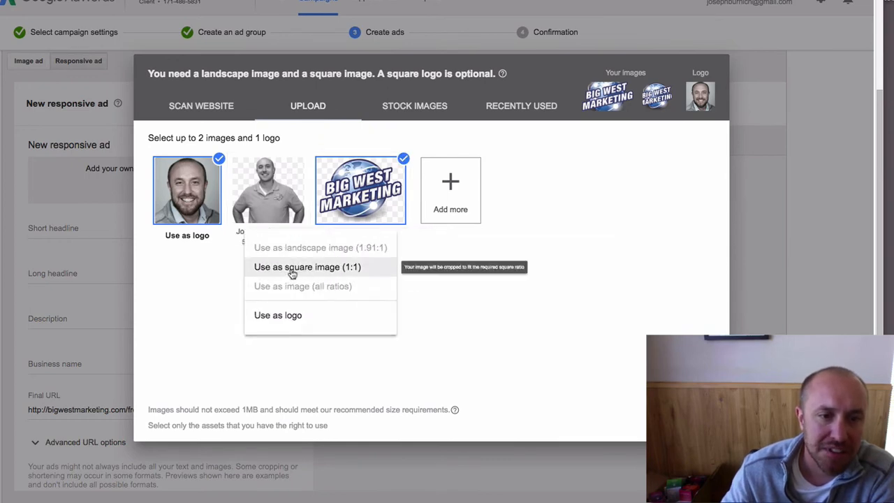
left_click(289, 269)
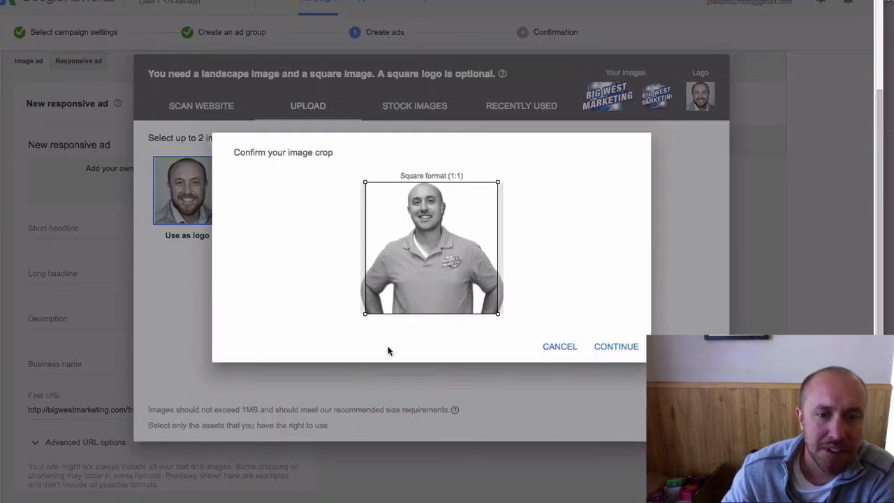
left_click(602, 347)
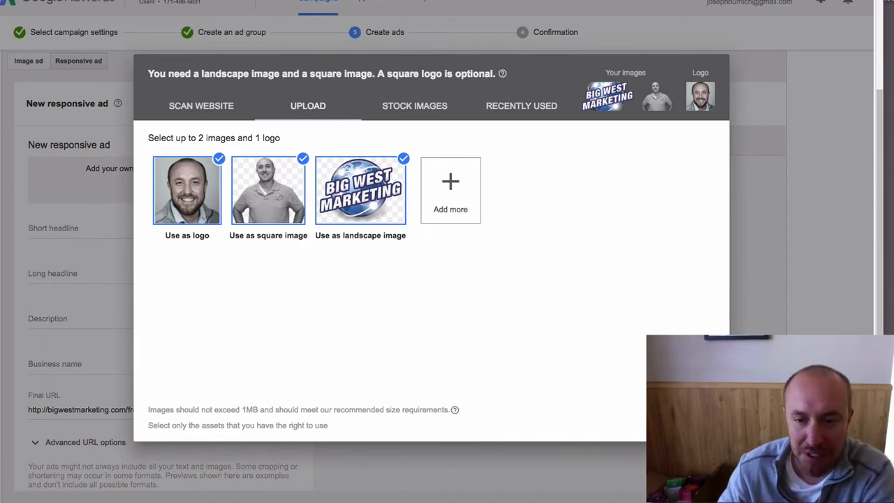
left_click(699, 417)
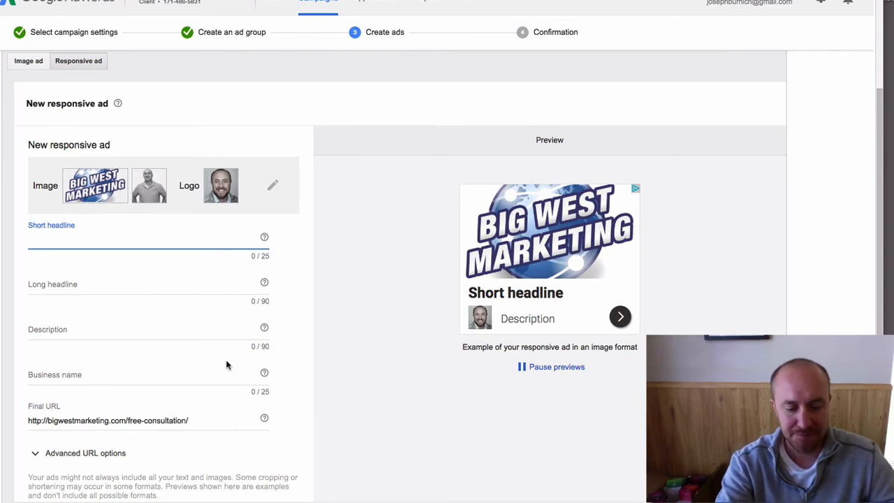
Enter "Need jobs? Free Consult" as the responsive ad's short headline, keeping it within the 25-character limit
type("Need more")
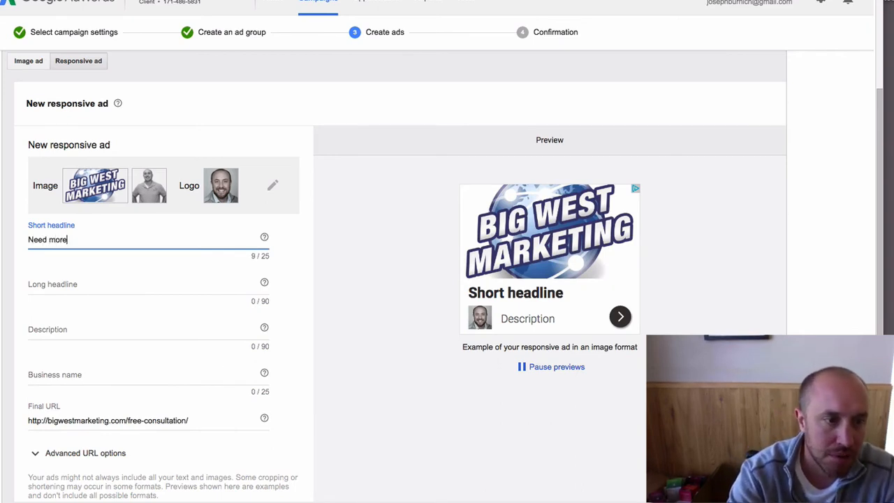
type(" job?")
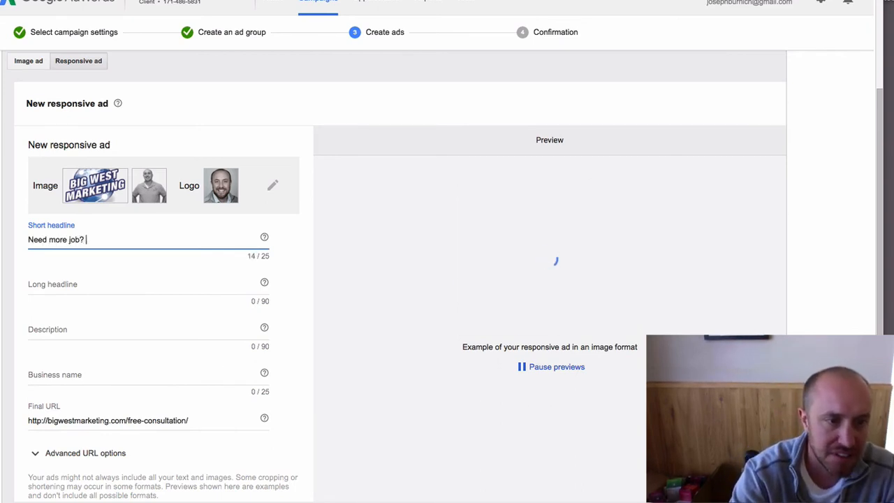
type("?")
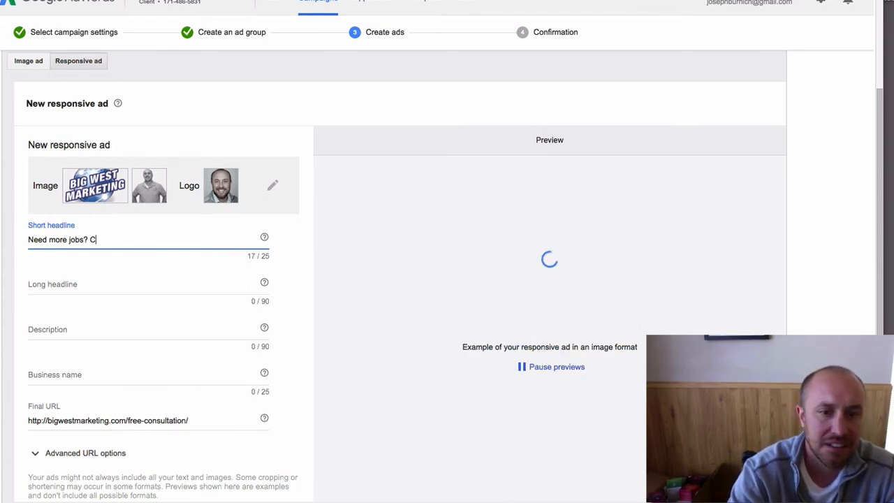
key("BackSpace")
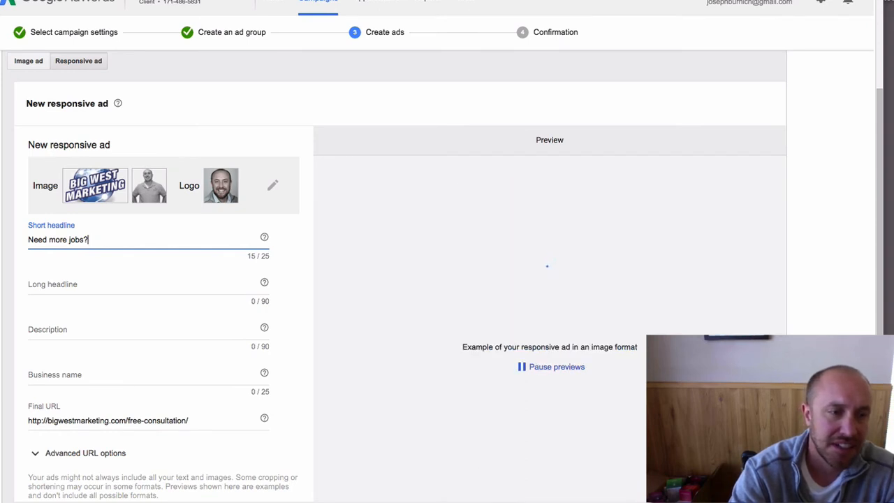
type("Free ")
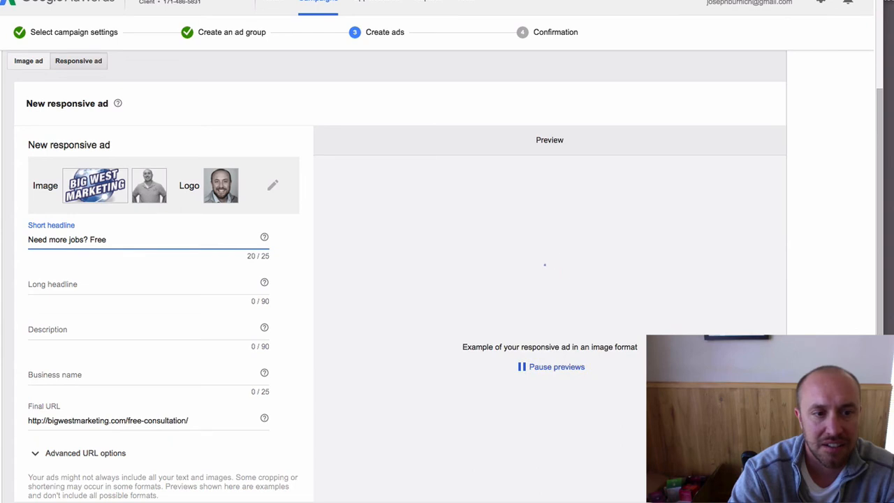
type("Consult")
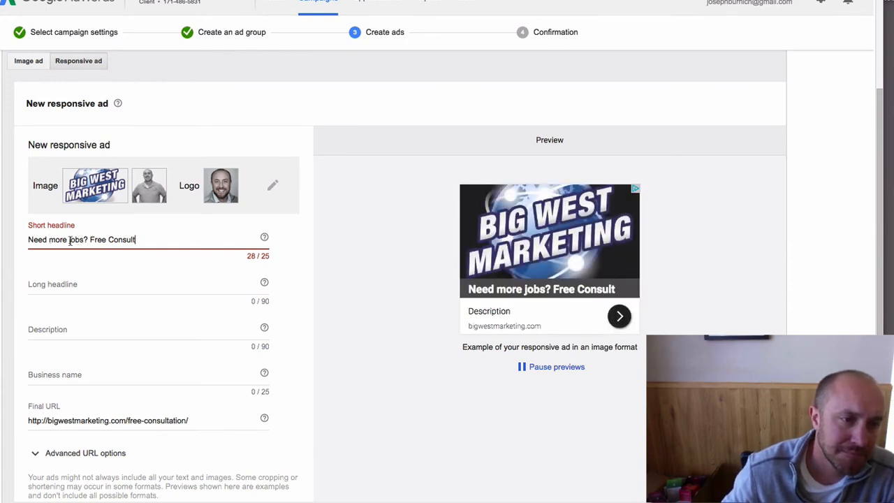
left_click_drag(67, 239, 25, 242)
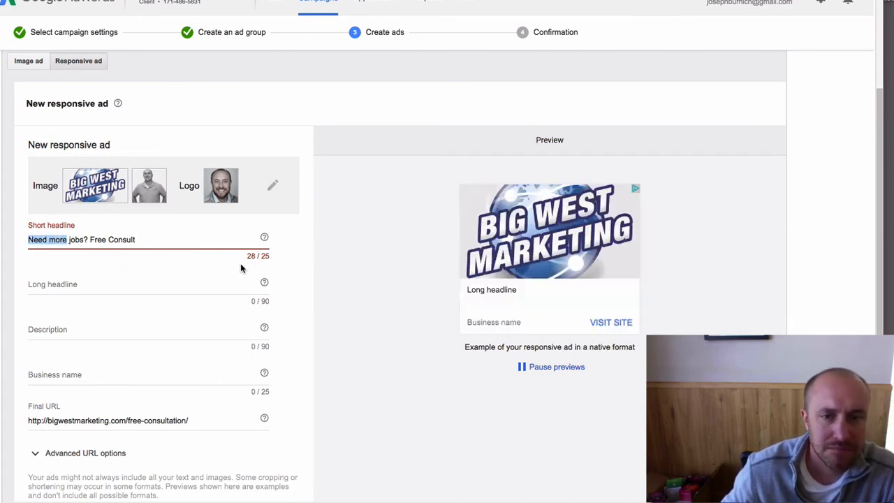
left_click(196, 239)
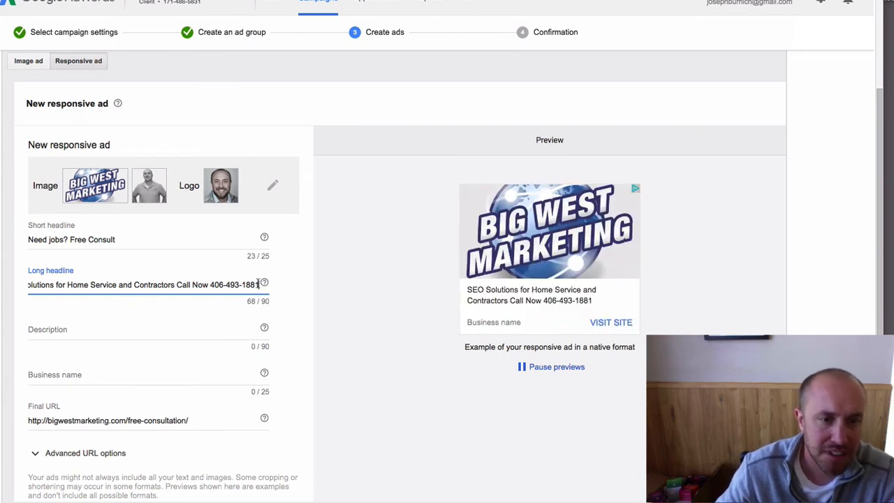
Insert "and Website" between "SEO" and "Solutions" in the long headline
left_click_drag(258, 284, 4, 280)
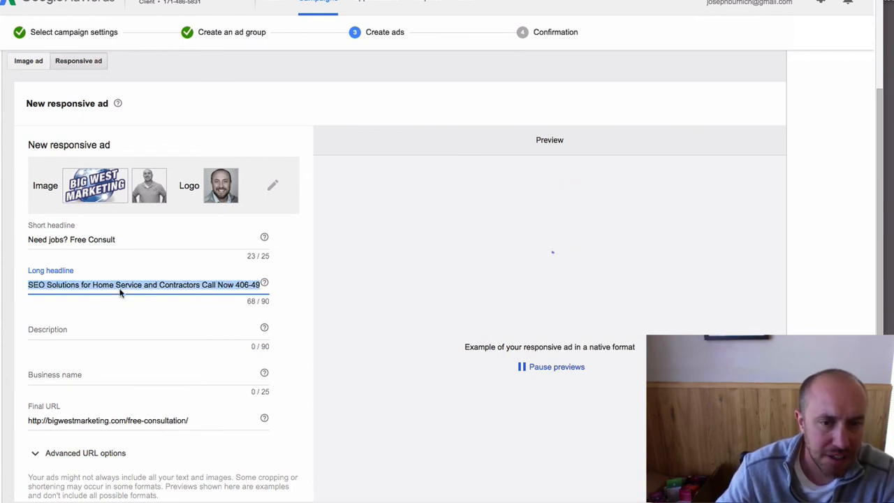
left_click(95, 285)
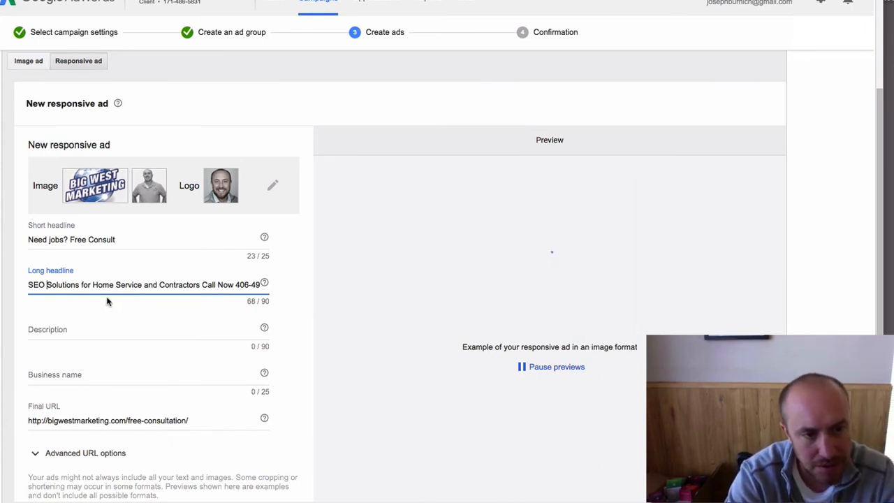
type("and WEb")
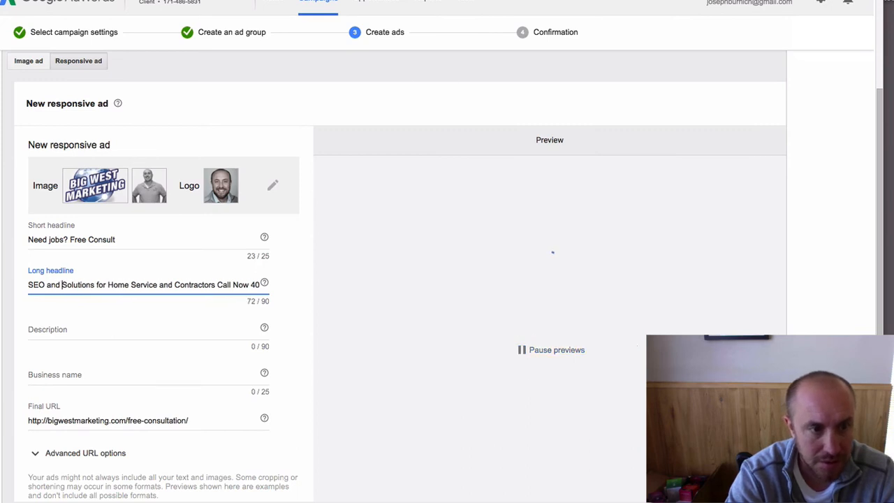
key("BackSpace")
key("BackSpace")
type("eb ")
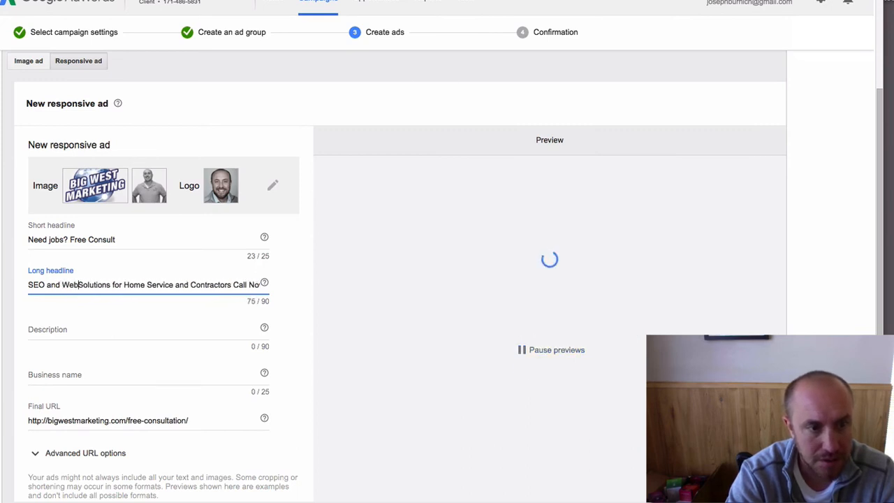
type("site")
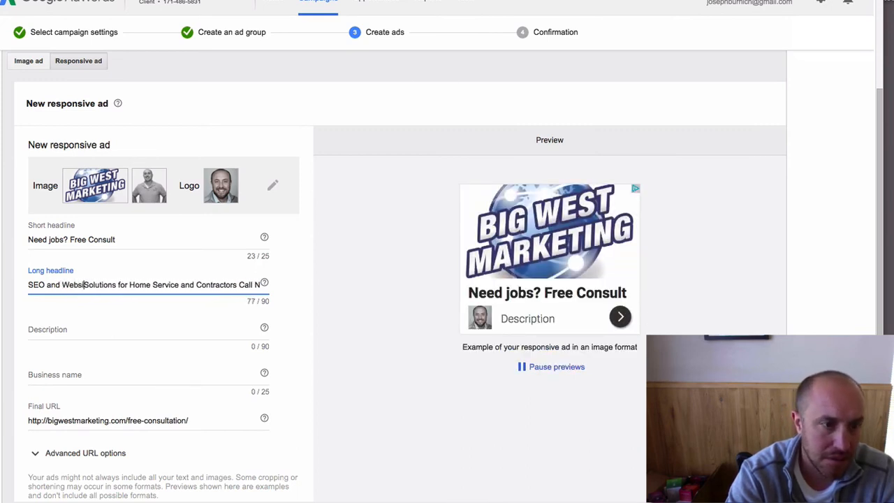
left_click_drag(139, 285, 175, 285)
left_click(144, 285)
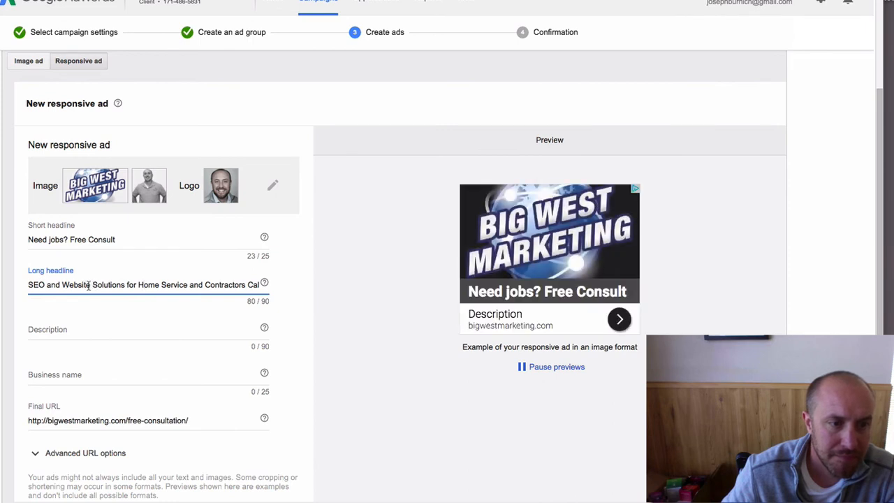
Add "Businesses" after "Home Service" in the long headline and replace the "and" before "Contractors" with "&"
left_click_drag(30, 288, 283, 289)
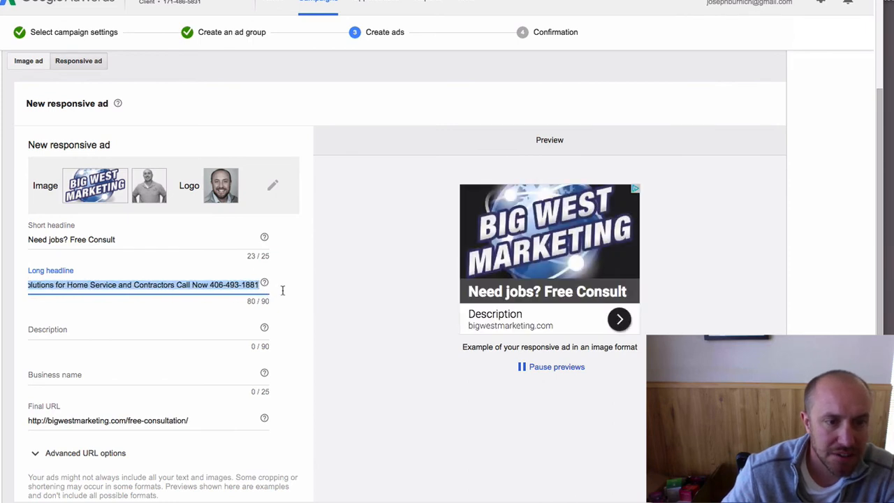
left_click(118, 285)
type("Busine")
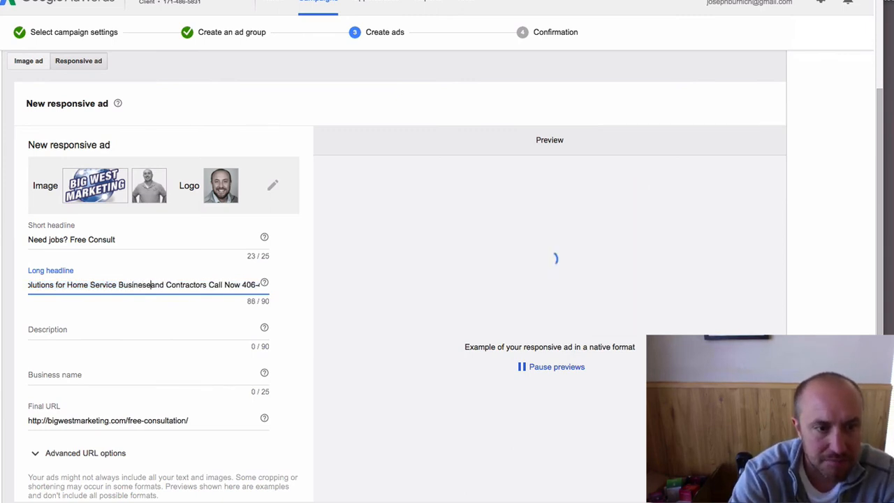
type("sses")
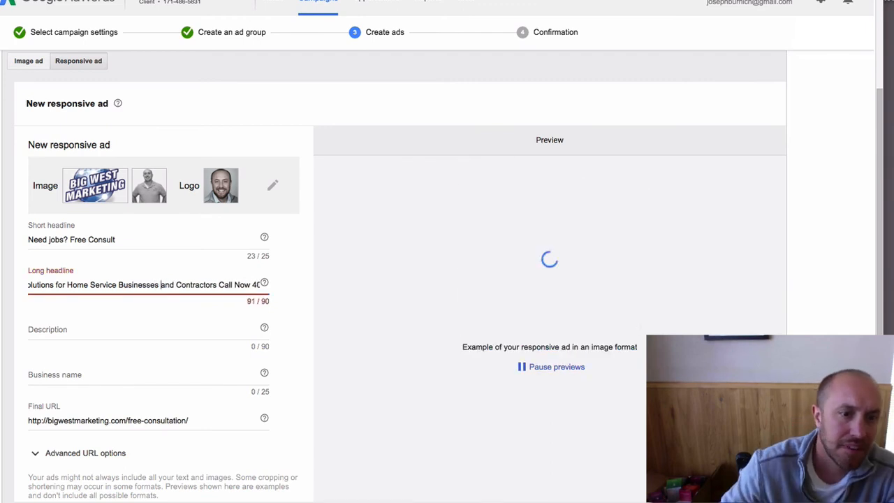
left_click_drag(189, 284, 276, 283)
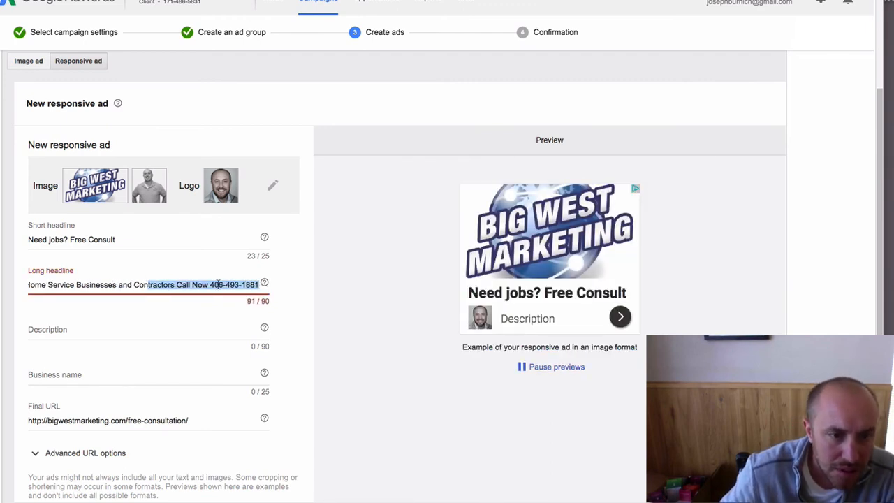
left_click(196, 284)
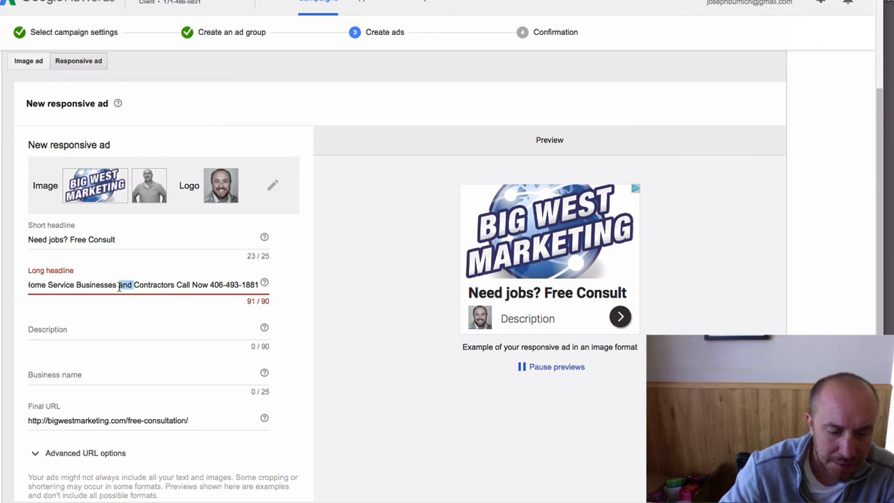
type("&")
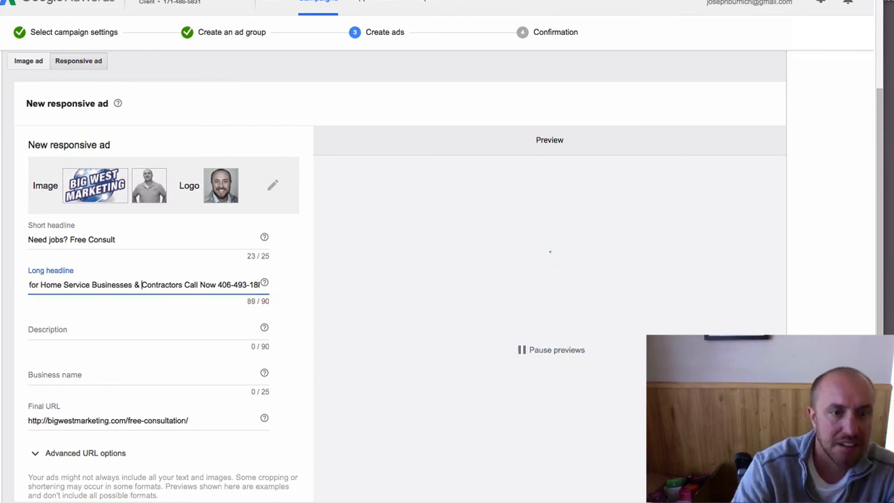
Copy the entire long headline into the ad's description
left_click(77, 286)
left_click_drag(76, 285, 106, 285)
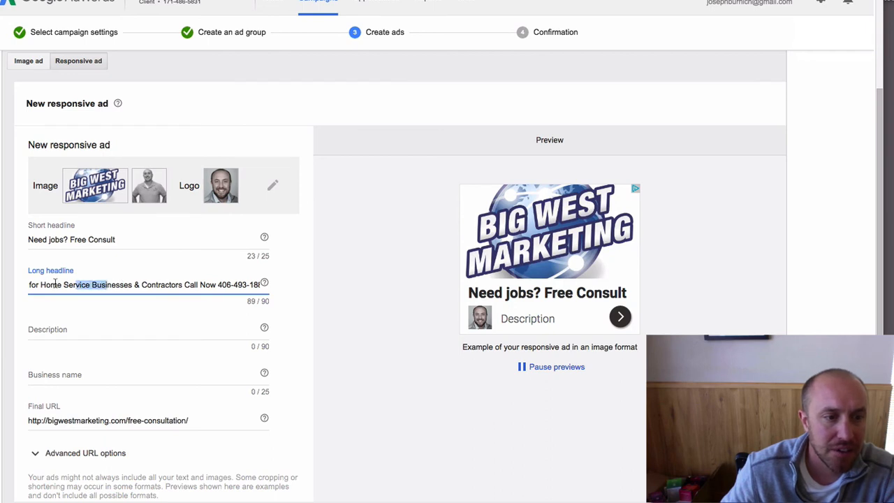
left_click(58, 285)
triple_click(37, 285)
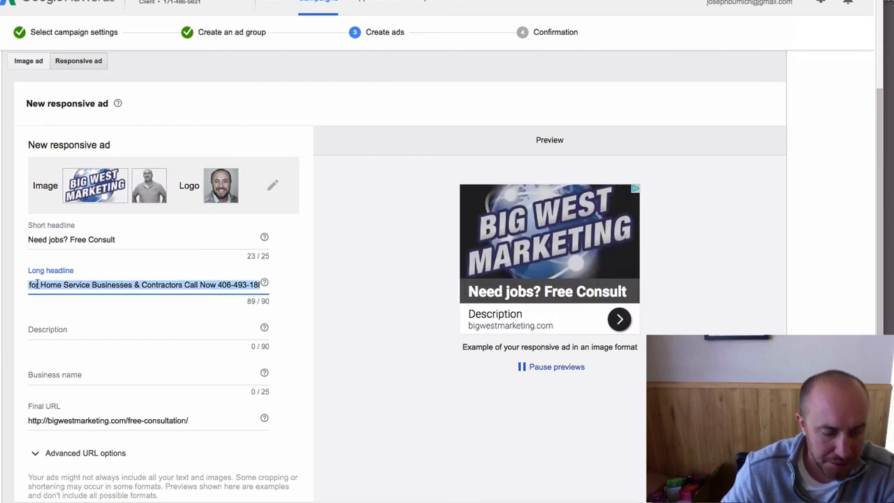
left_click(74, 323)
key("ctrl+v")
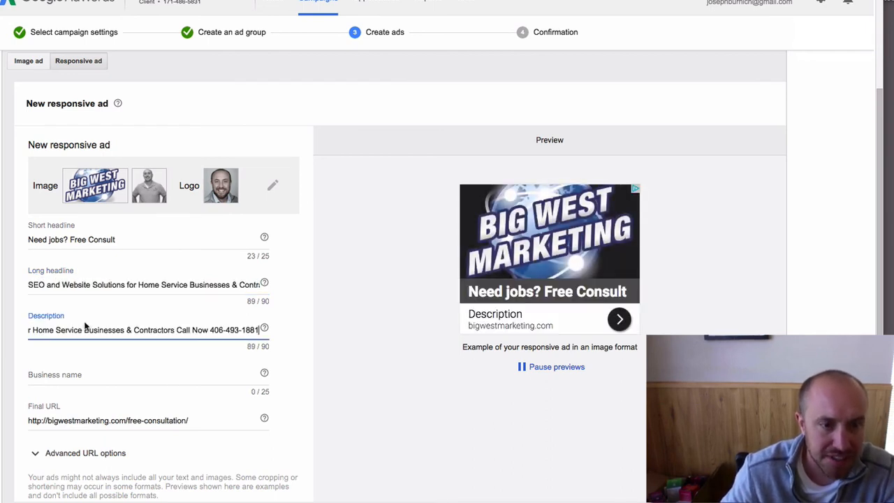
Set the ad's business name to "Big West Marketing"
left_click(60, 382)
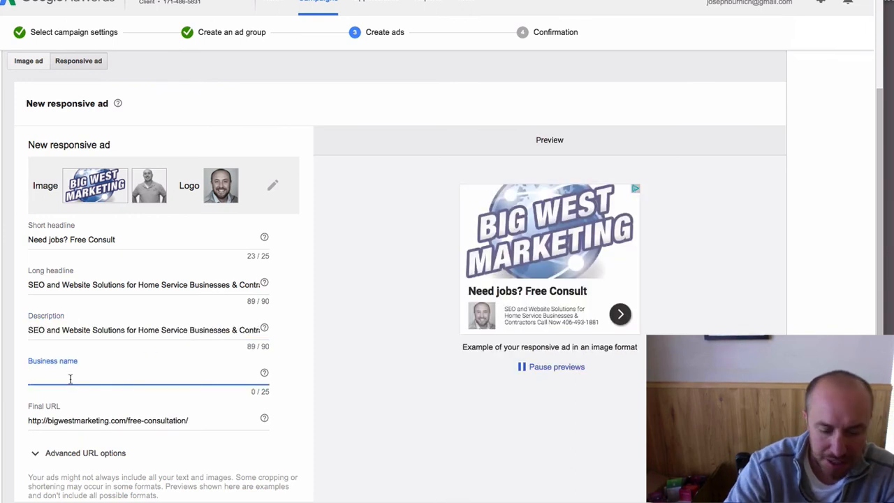
type("Big West")
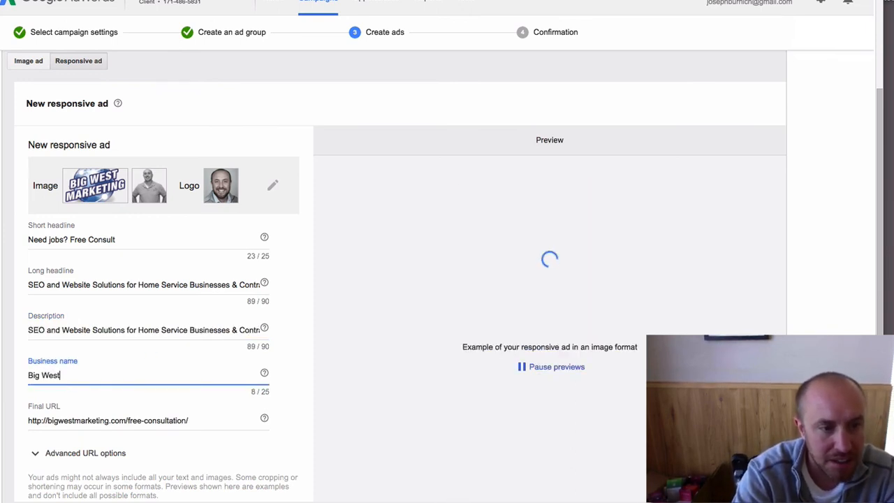
type(" Marketing")
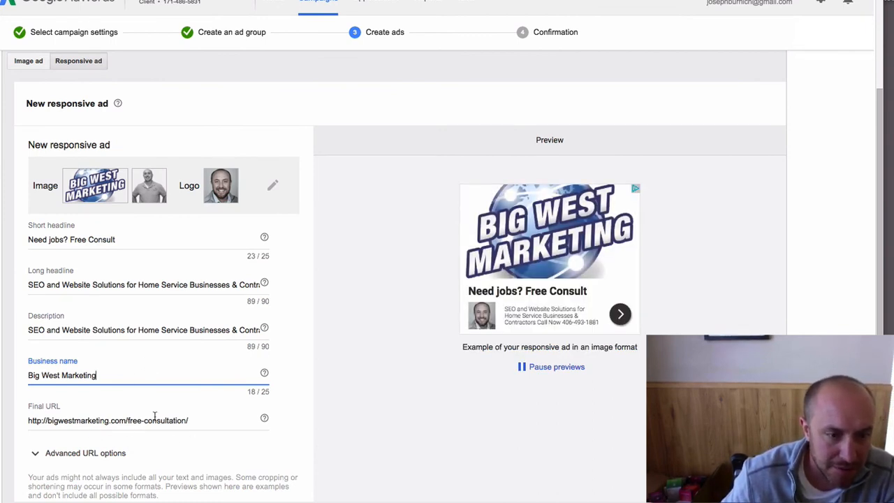
Finish and save the responsive ad, completing the campaign setup, and go to the new campaign
scroll(203, 433, "down", 1)
scroll(203, 432, "down", 3)
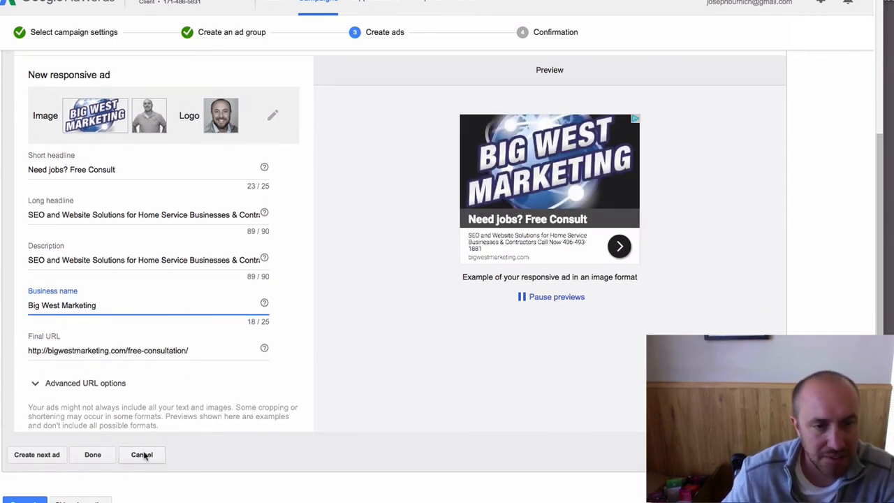
left_click(89, 455)
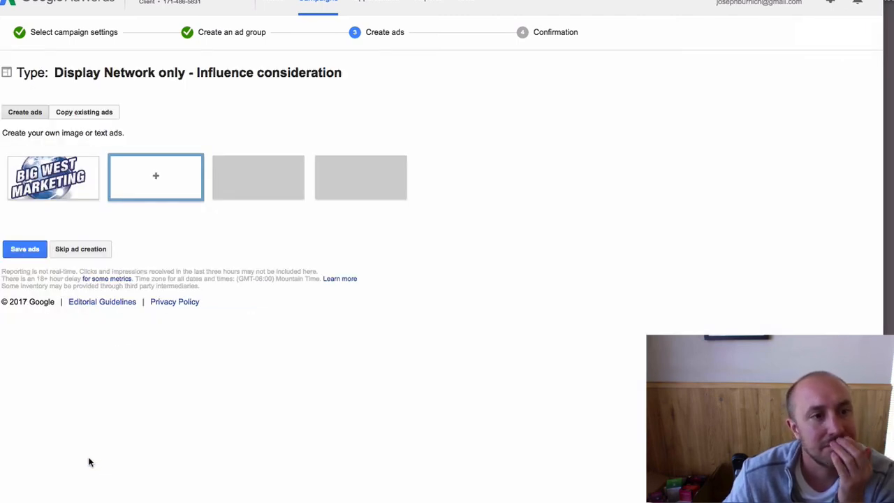
left_click(33, 251)
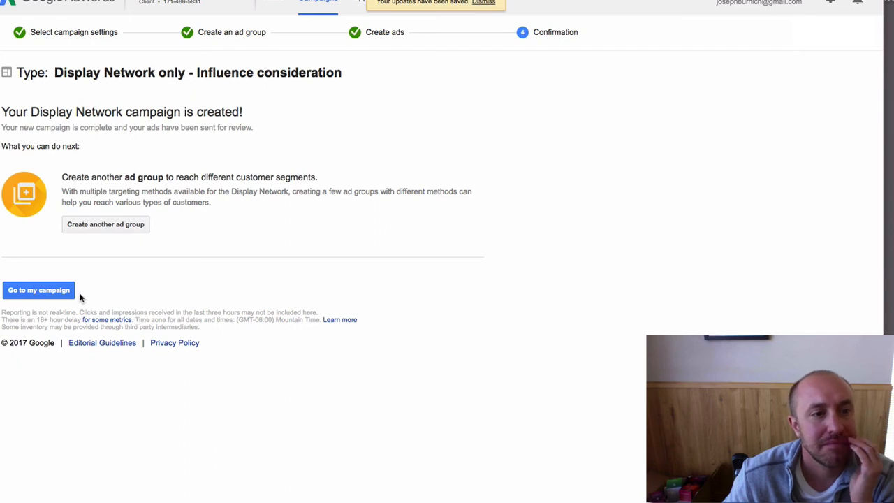
left_click(52, 289)
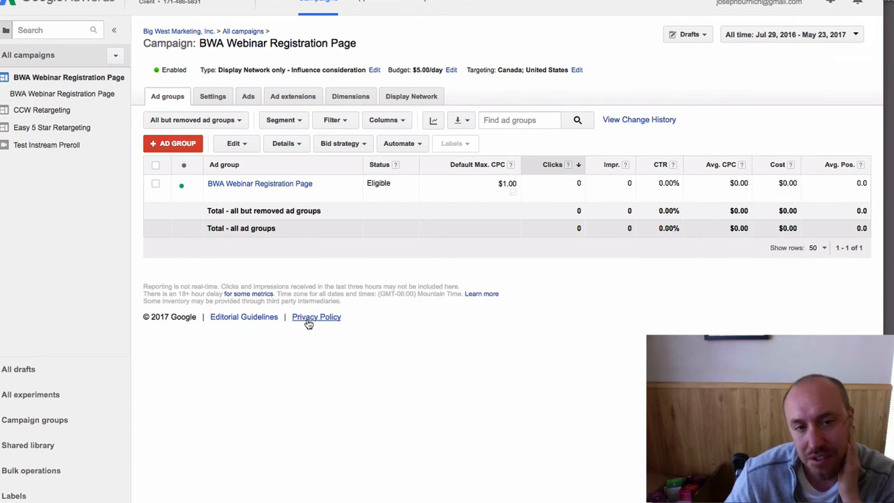
Preview the campaign's responsive ad and load its share link in a separate browser page to view the image-format variations
left_click(250, 97)
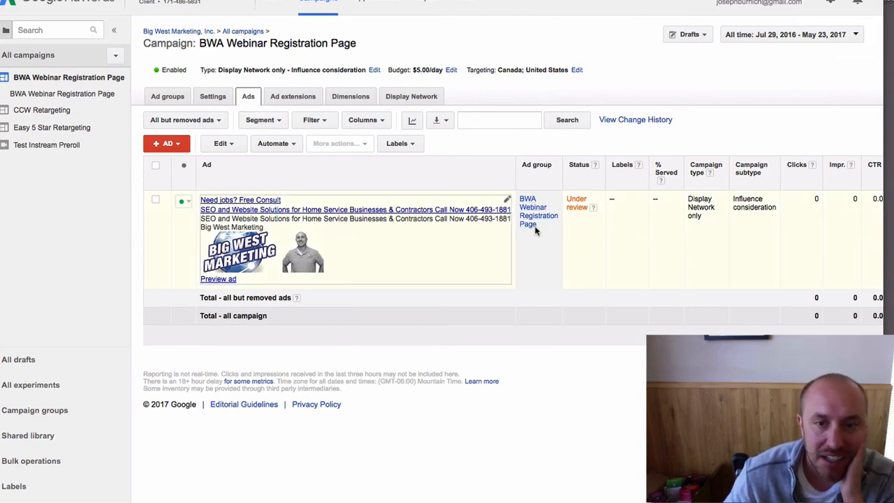
left_click(219, 278)
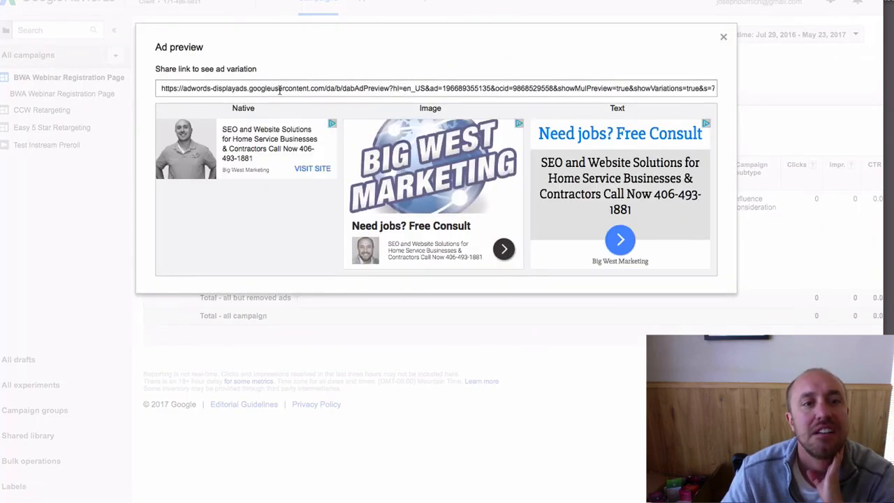
left_click(175, 89)
left_click_drag(175, 89, 764, 86)
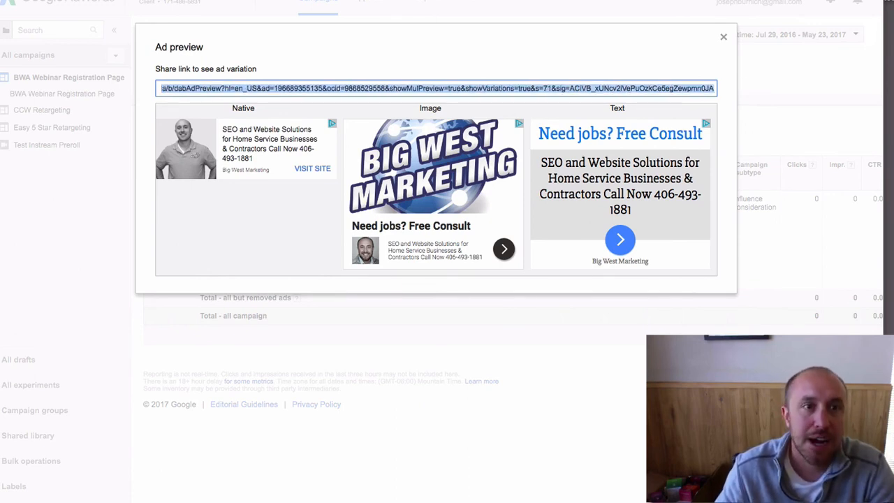
key("ctrl+shift+n")
key("ctrl+v")
key("Return")
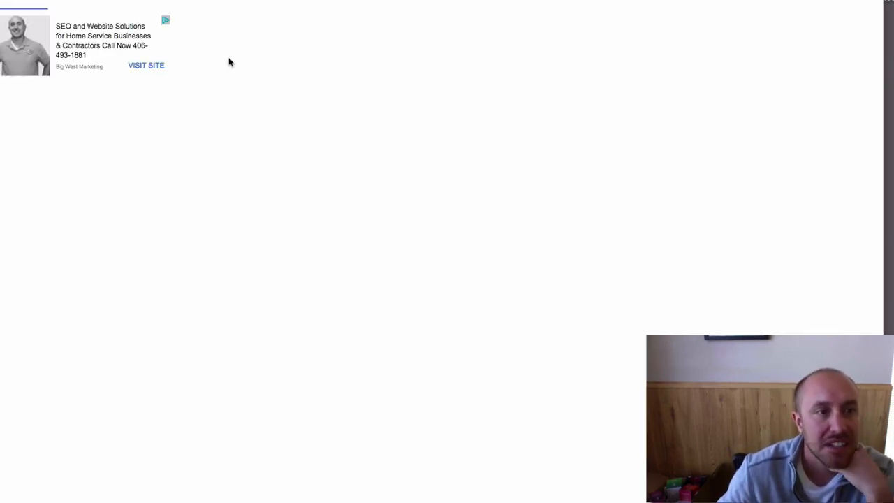
left_click(77, 1)
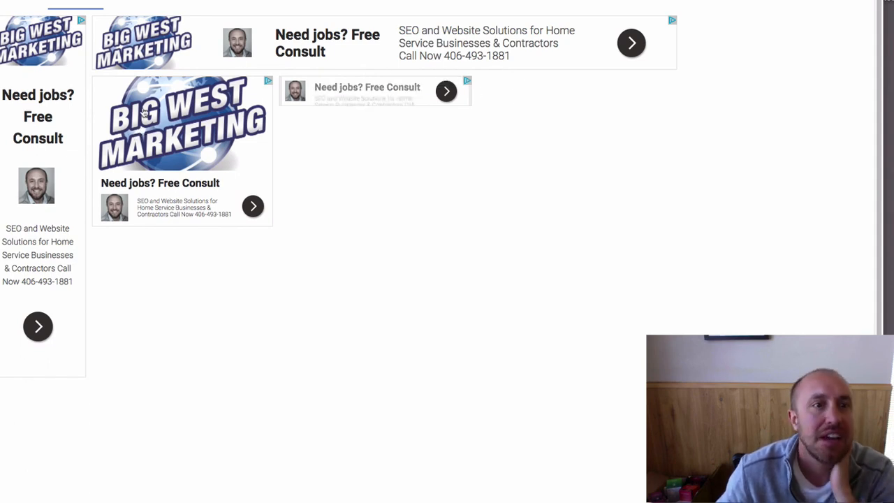
Compare the ad's text, image and native variations on the shared preview page, and close that page and the ad preview
left_click(131, 2)
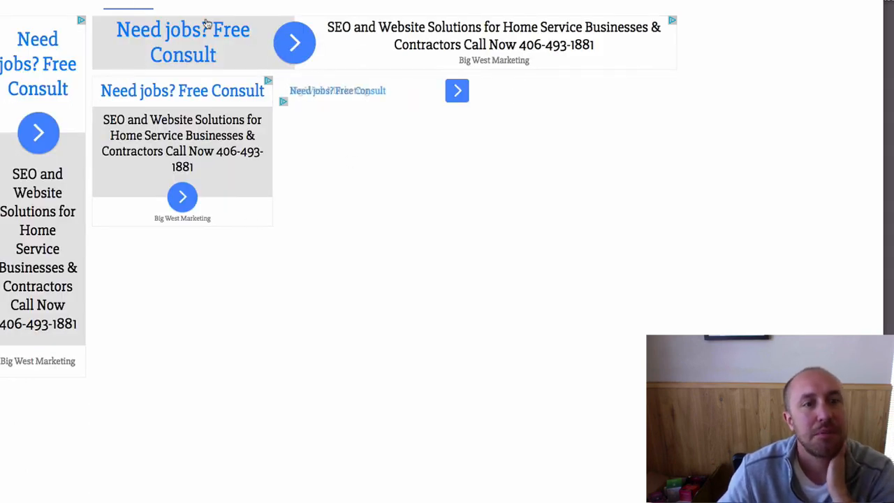
left_click(69, 2)
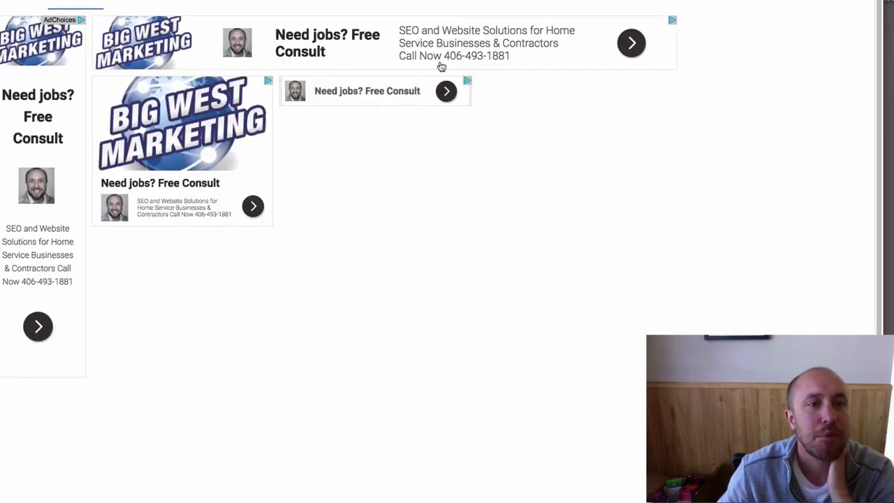
left_click(29, 1)
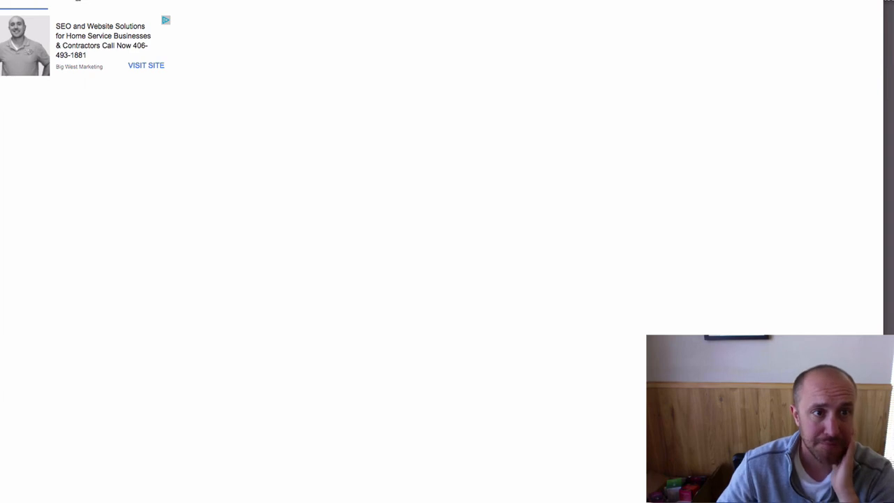
left_click(75, 2)
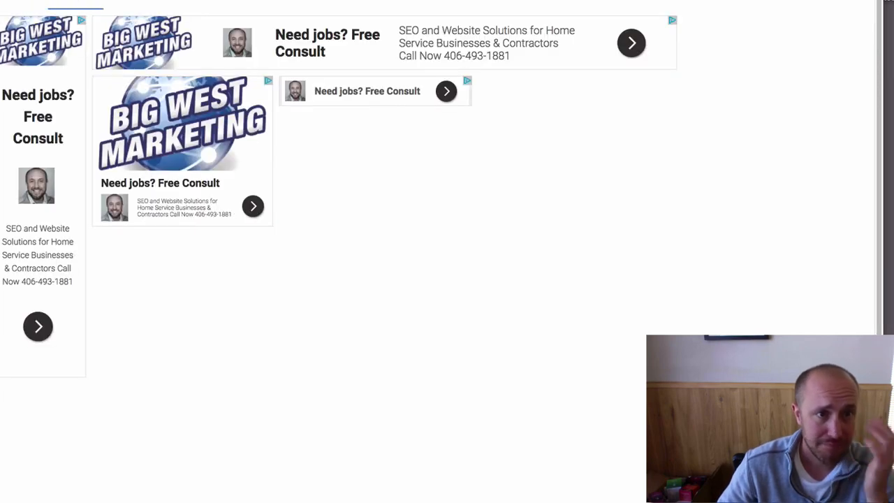
left_click(136, 2)
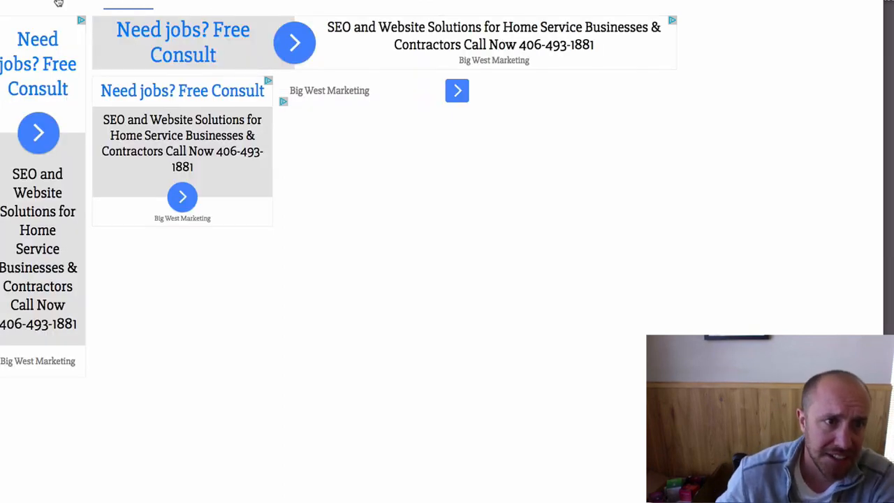
left_click(24, 3)
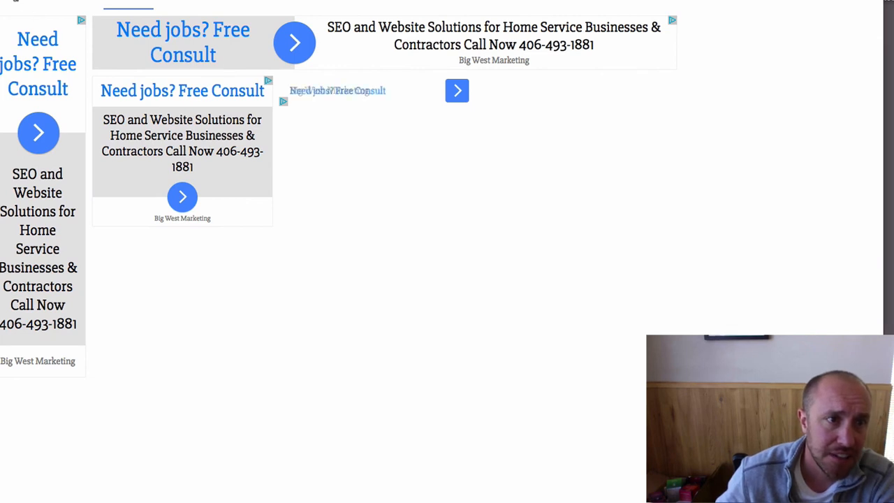
left_click(75, 2)
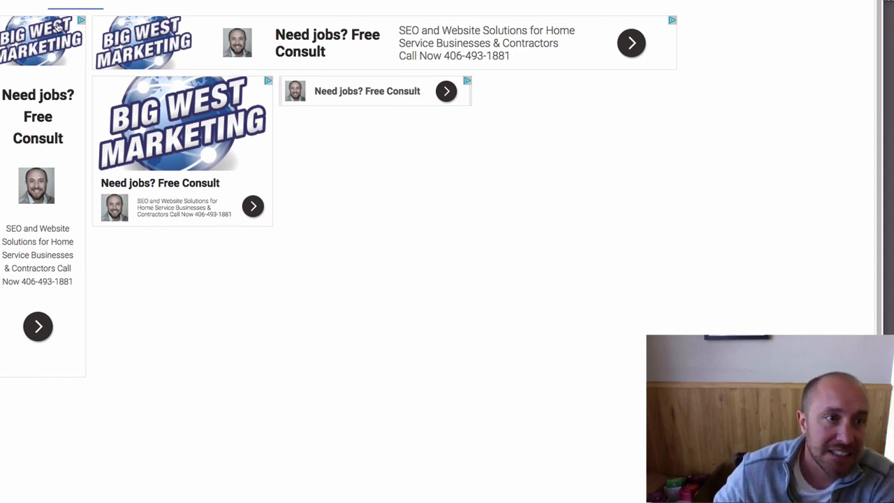
left_click(27, 4)
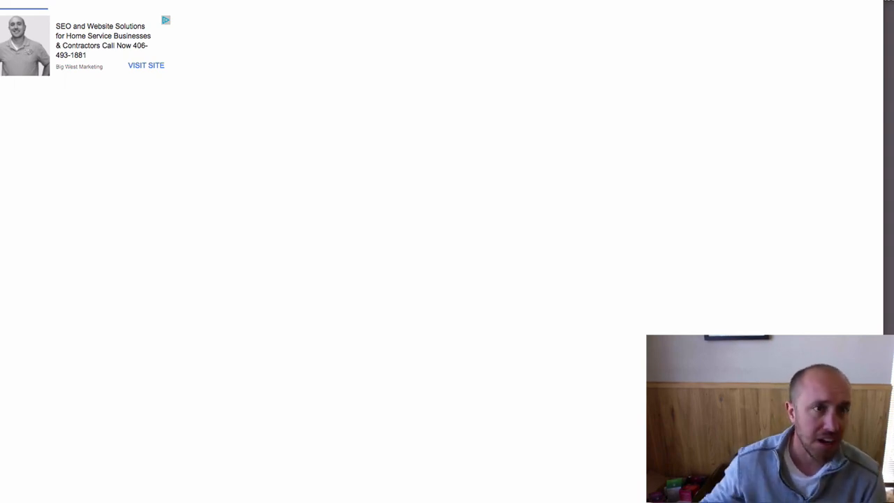
key("super+w")
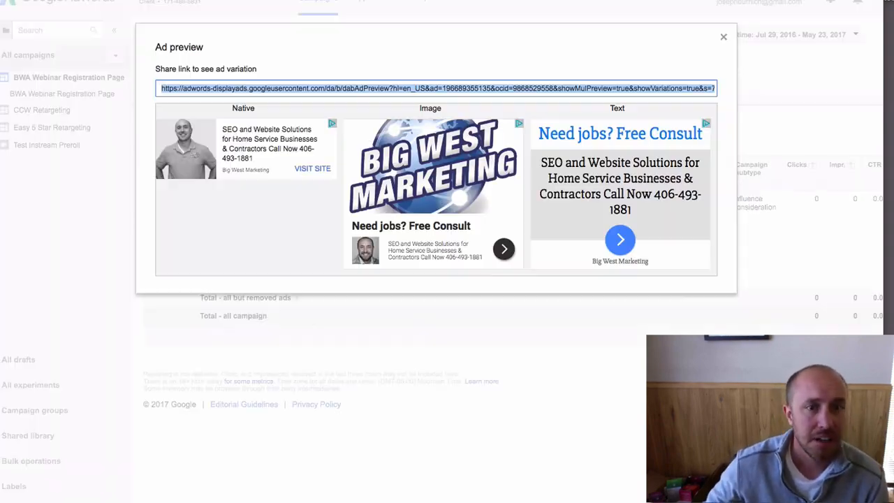
left_click(722, 39)
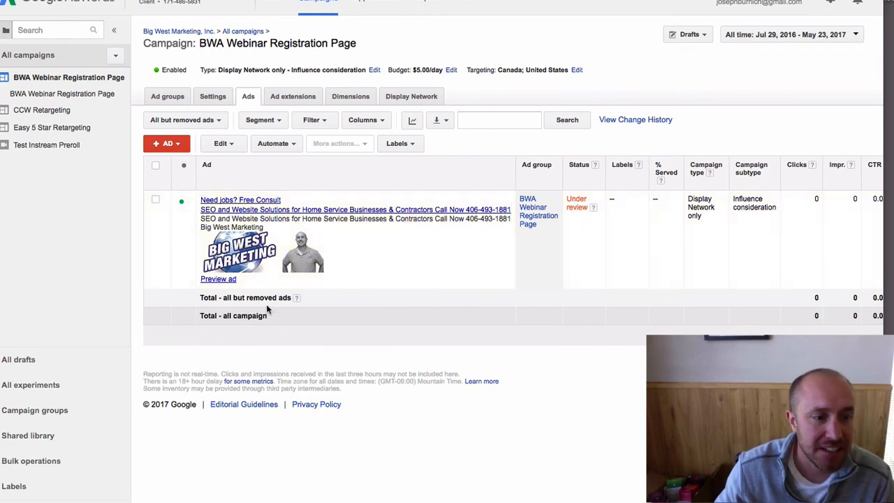
Open the shared remarketing list "People who visited the BWA Webinar Registration Page" and review its insights, linked ad groups and list size
left_click(36, 438)
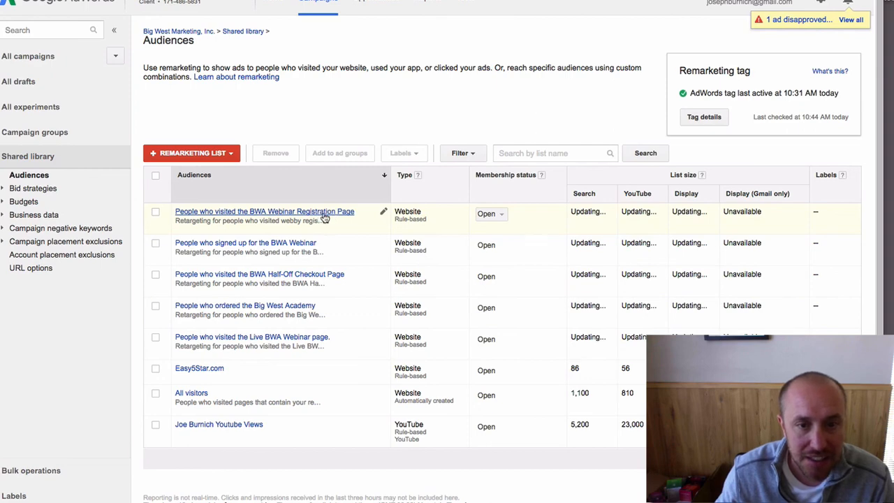
left_click(260, 215)
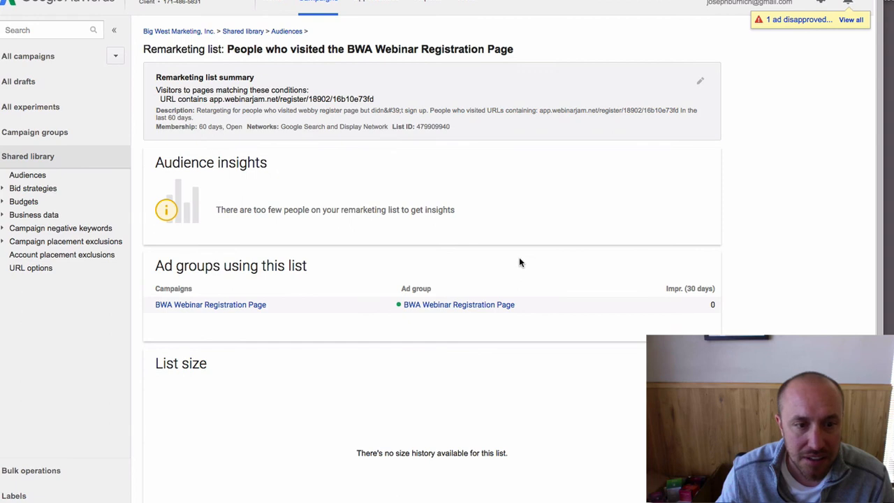
scroll(519, 263, "down", 3)
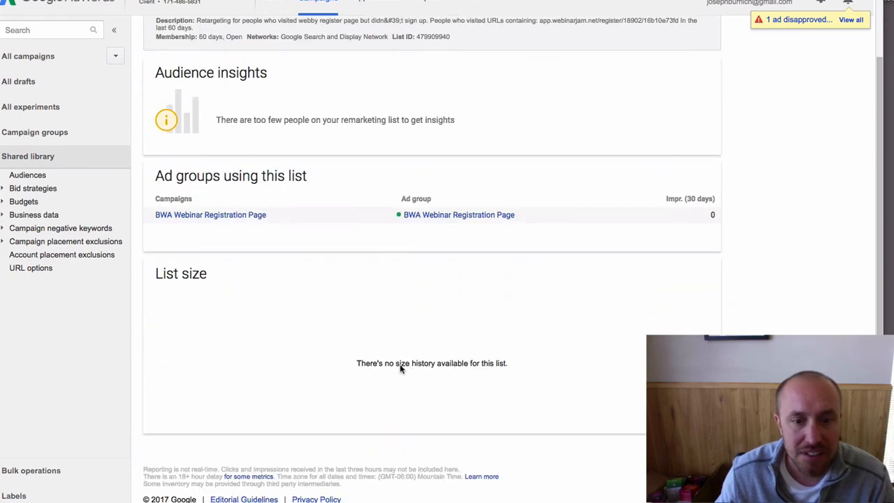
scroll(522, 398, "up", 3)
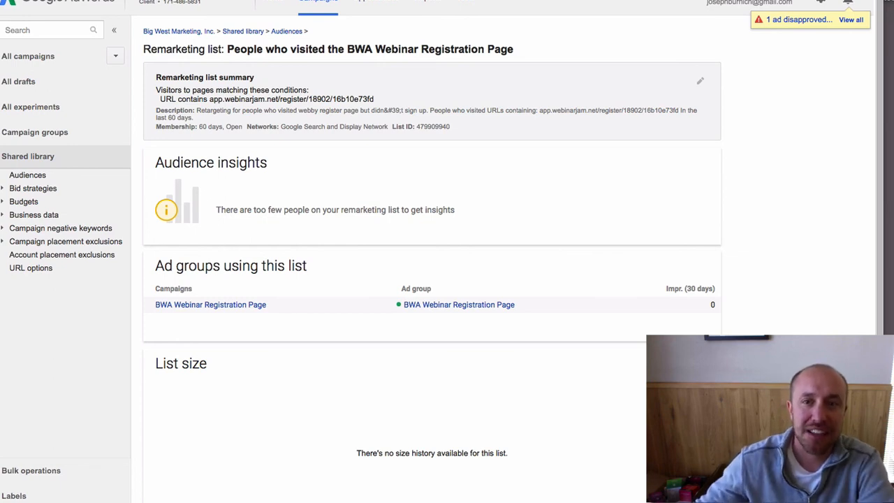
left_click(808, 0)
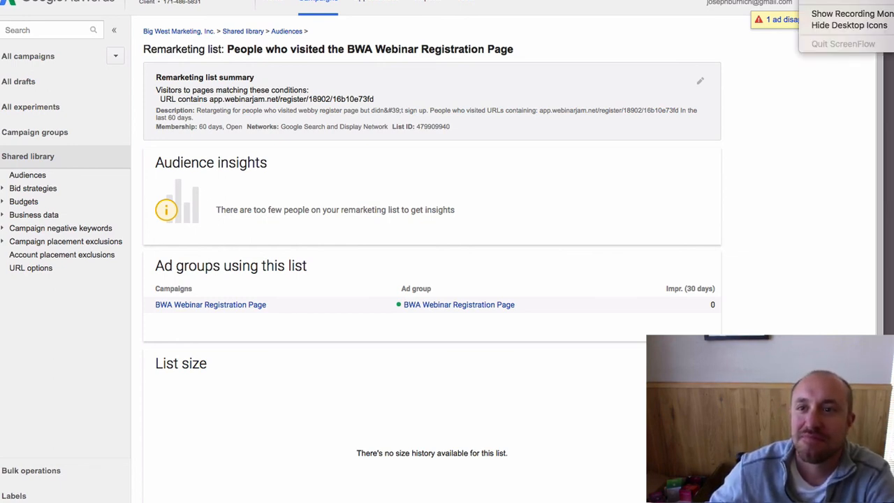
left_click(805, 77)
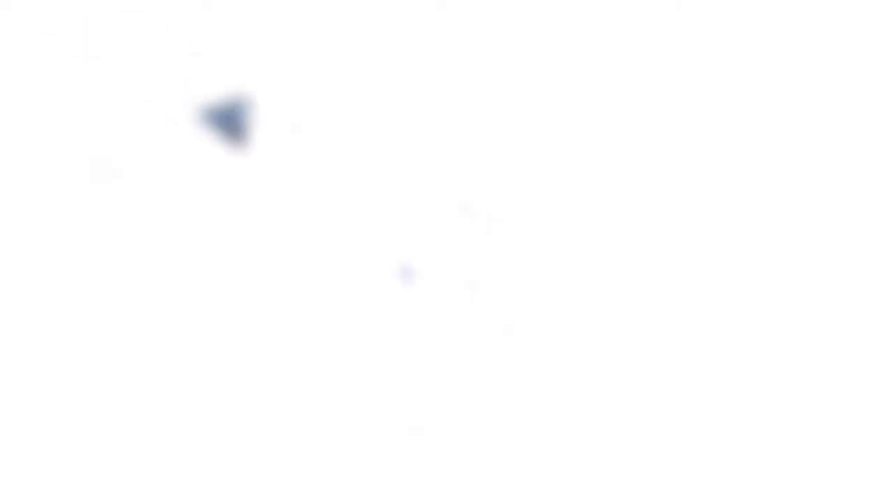